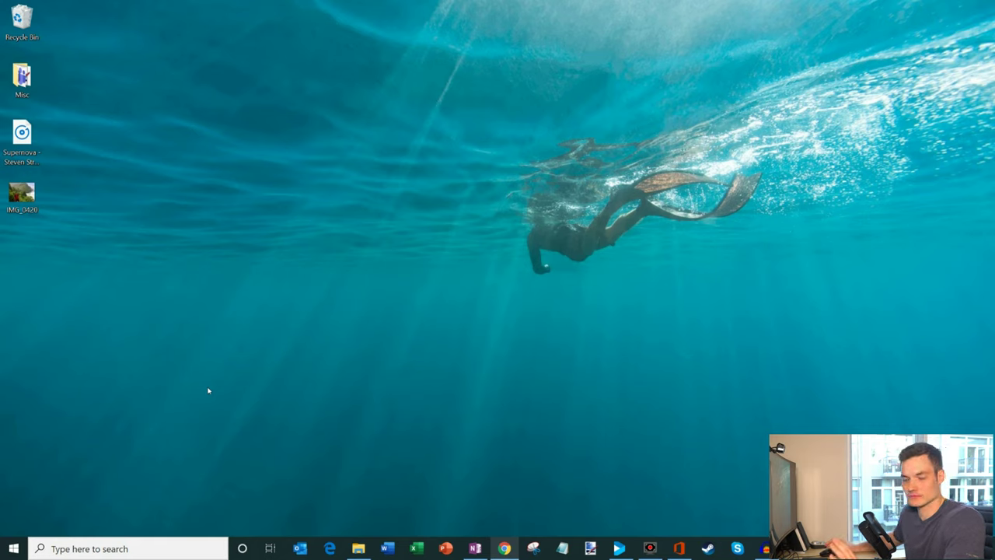
Step: Find and open the Photos app from the Windows search
{"action": "left_click", "coordinate": [132, 548]}
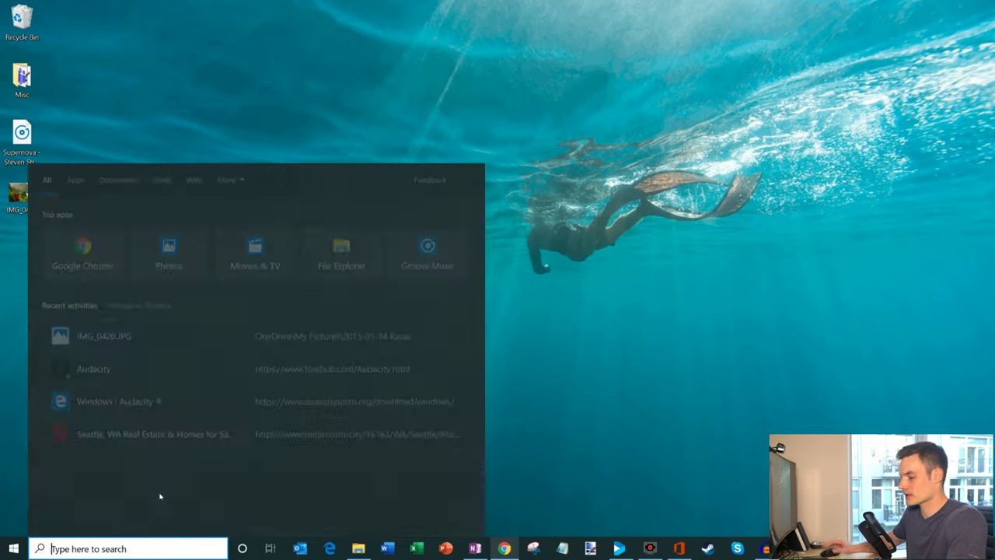
{"action": "type", "text": "photos"}
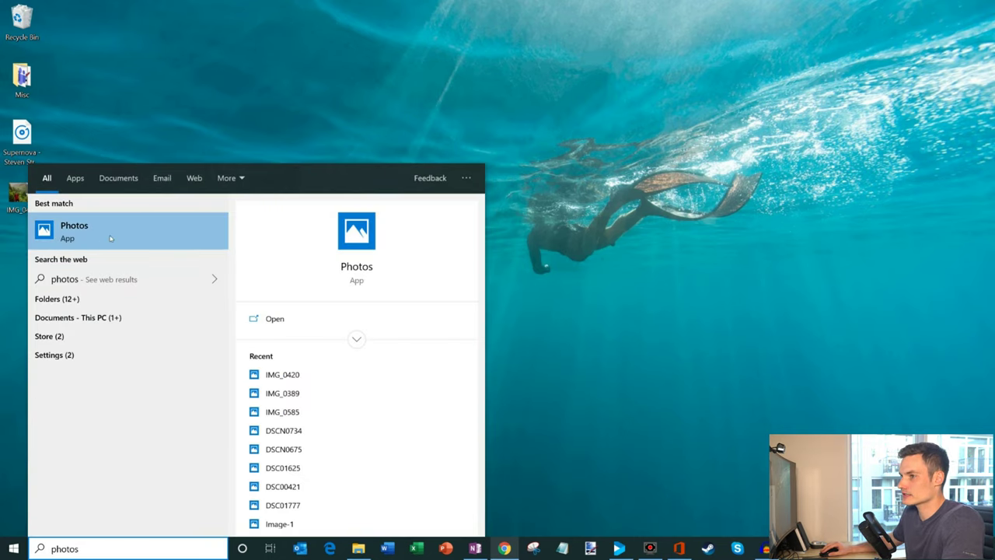
{"action": "left_click", "coordinate": [69, 232]}
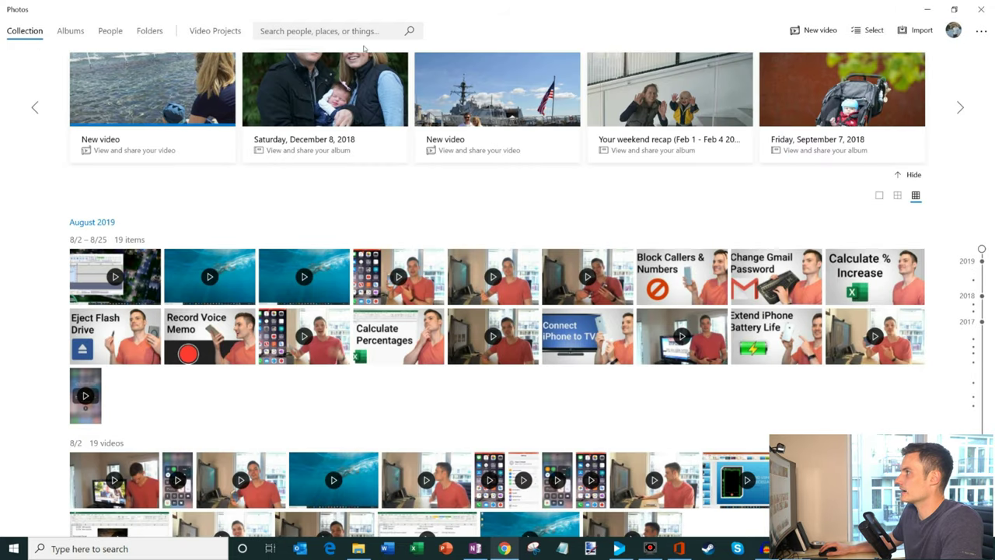
Step: Create a new blank video project named "Audio for YouTube"
{"action": "left_click", "coordinate": [822, 31]}
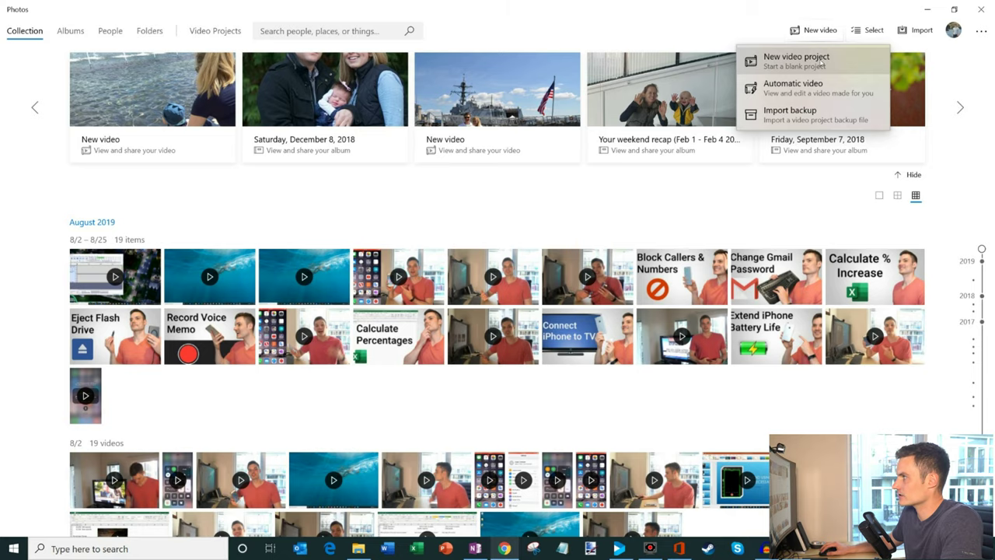
{"action": "left_click", "coordinate": [821, 62]}
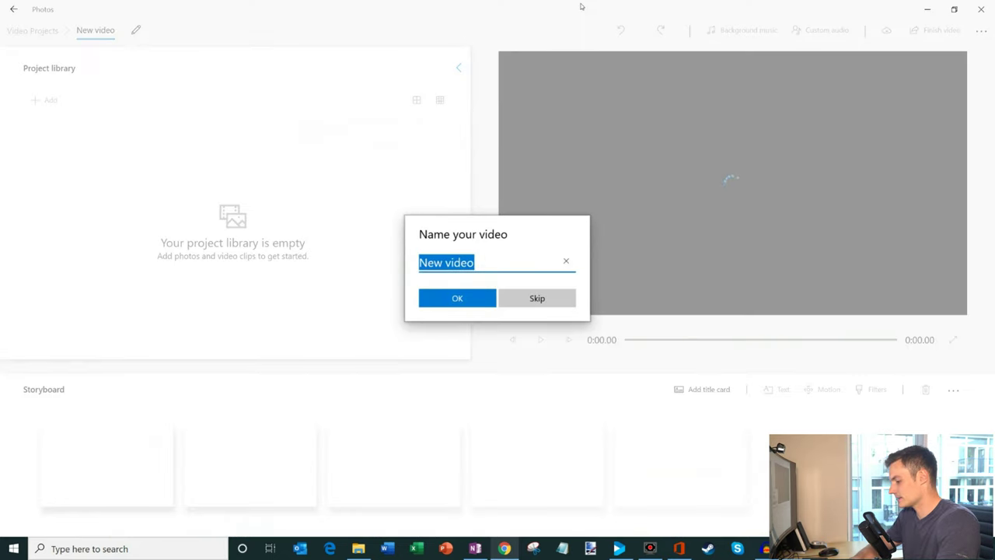
{"action": "type", "text": "A"}
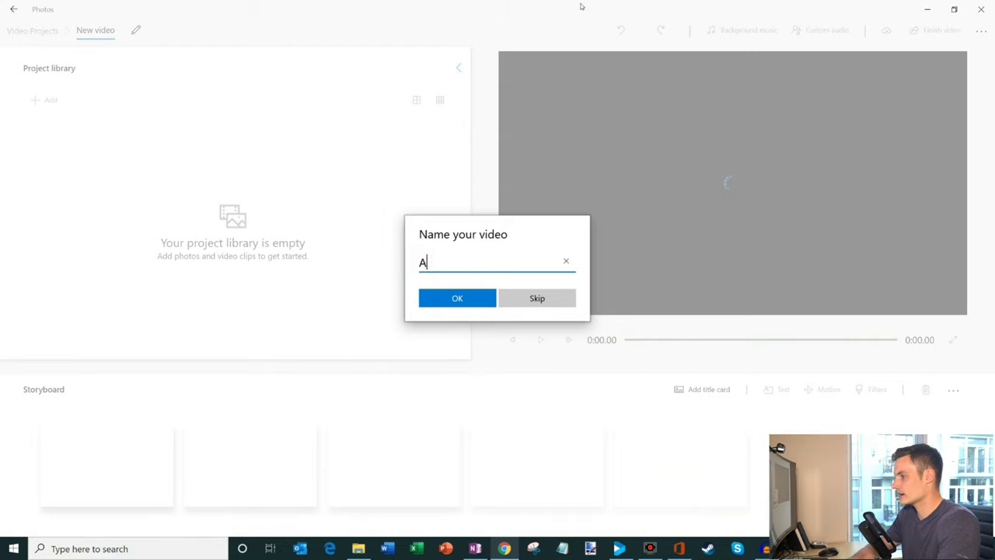
{"action": "type", "text": "udio for YouTube"}
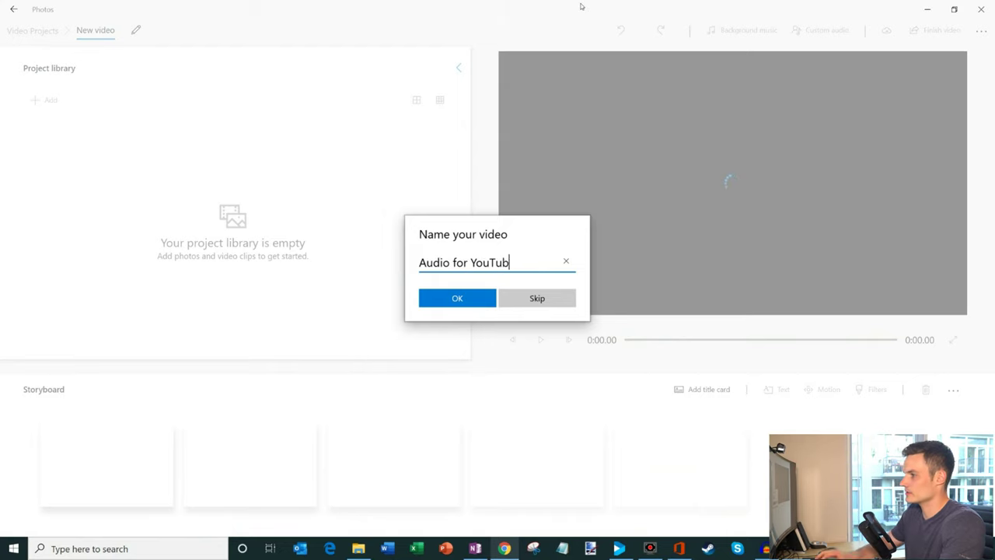
{"action": "left_click", "coordinate": [467, 298]}
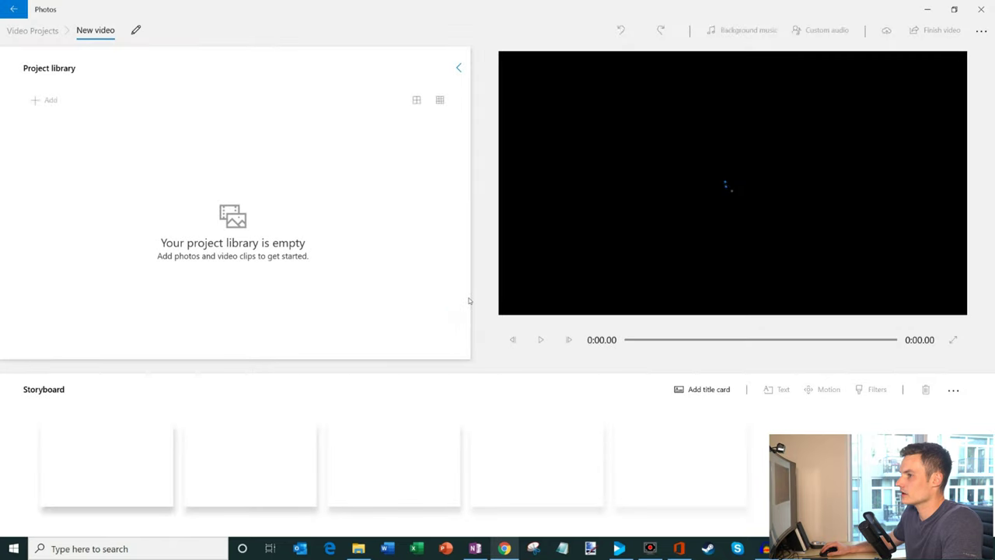
Step: Shrink the Photos window and preview the desktop's Supernova MP3 in Groove Music, skipping ahead before pausing and minimizing the player
{"action": "double_click", "coordinate": [496, 6]}
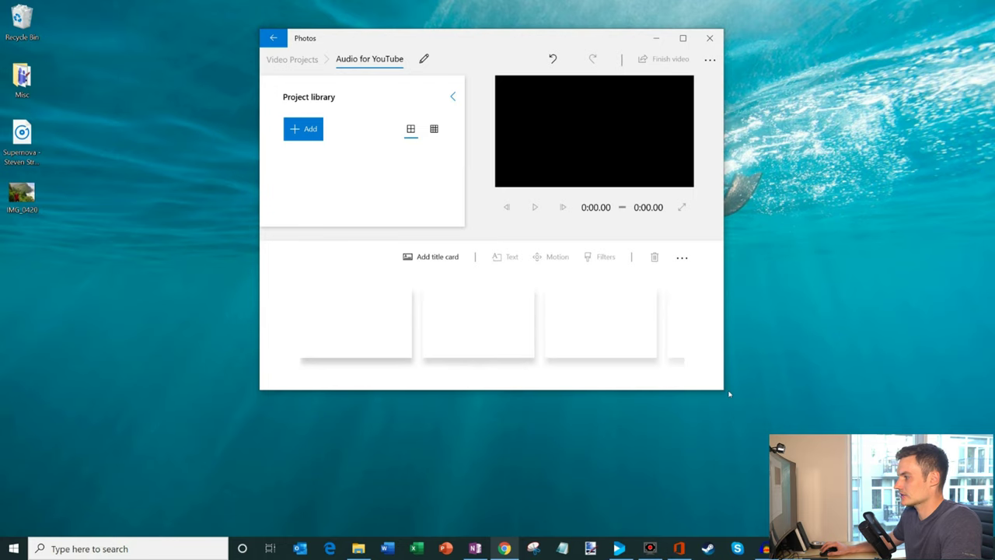
{"action": "double_click", "coordinate": [23, 133]}
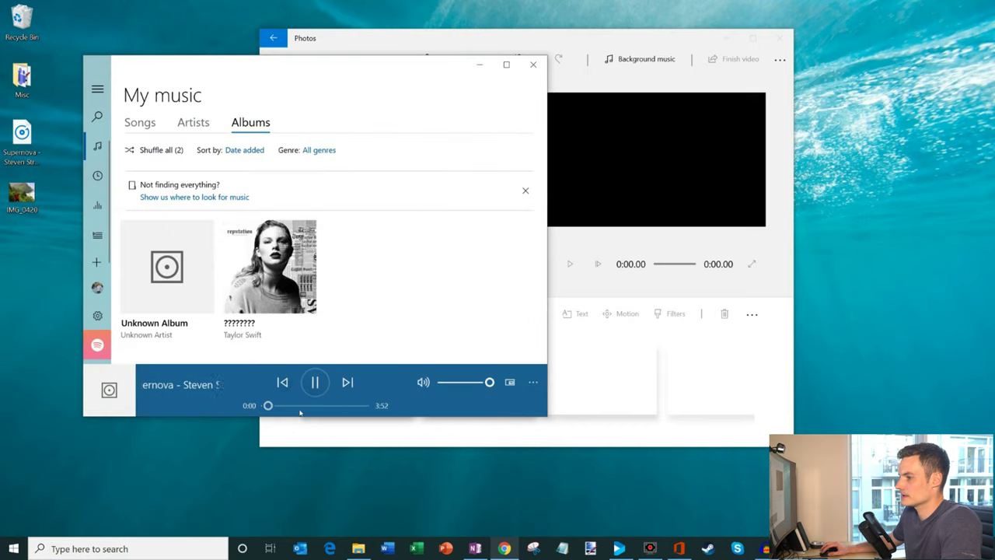
{"action": "left_click", "coordinate": [310, 406]}
{"action": "left_click", "coordinate": [331, 405]}
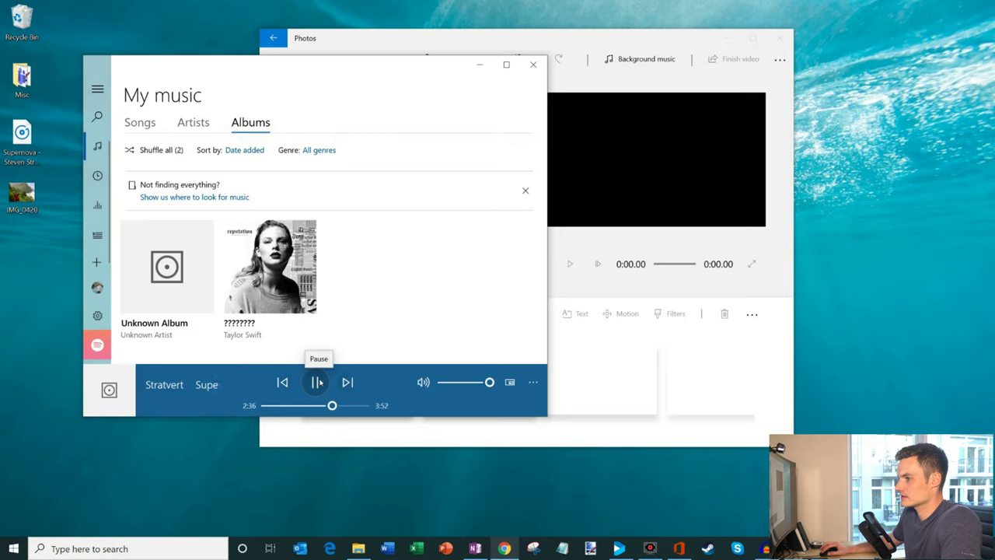
{"action": "left_click", "coordinate": [317, 381]}
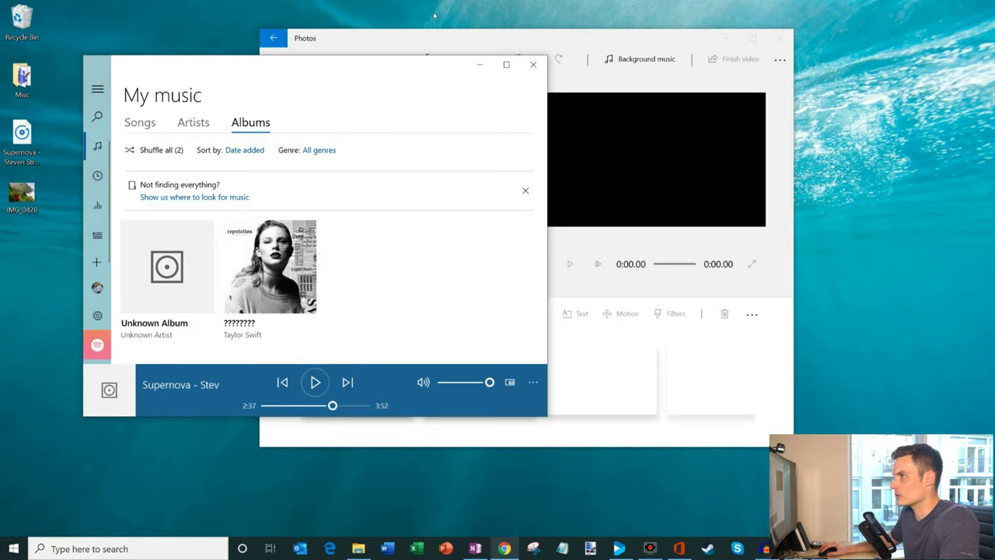
{"action": "left_click", "coordinate": [481, 65]}
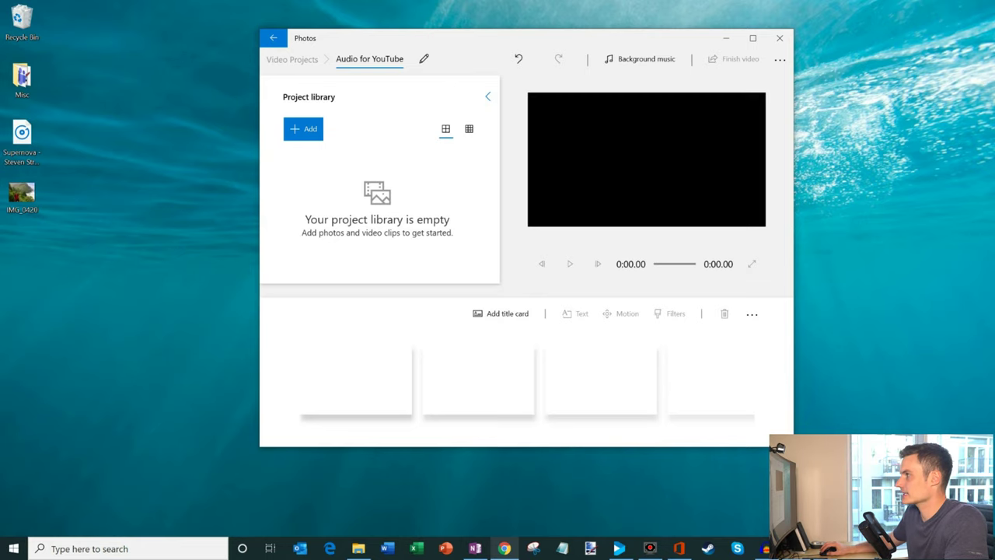
Step: Enlarge the project window, add the desktop photo IMG_0420 to the project library, and place it in the first storyboard slot
{"action": "left_click_drag", "start_coordinate": [794, 446], "coordinate": [882, 497]}
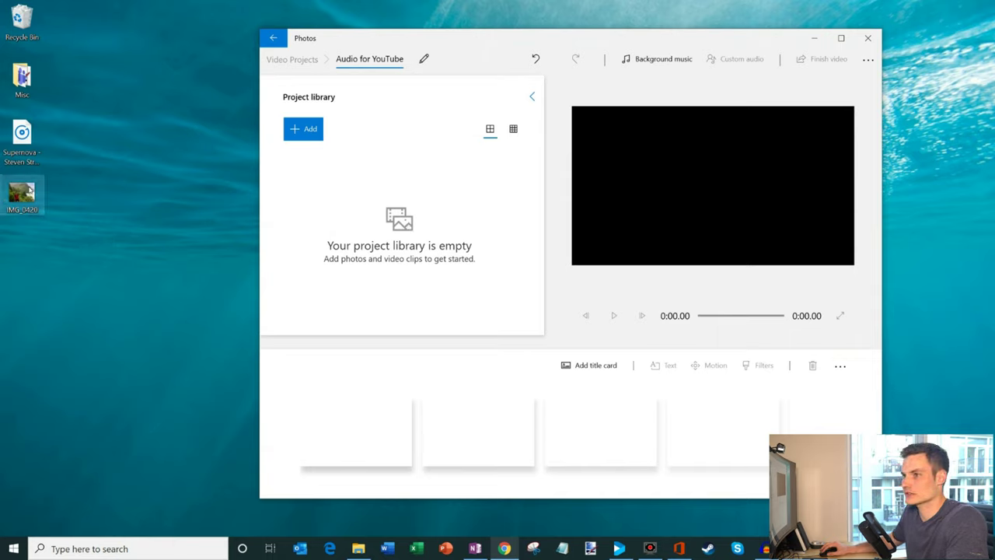
{"action": "left_click_drag", "start_coordinate": [31, 194], "coordinate": [400, 206]}
{"action": "left_click_drag", "start_coordinate": [497, 44], "coordinate": [321, 28]}
{"action": "left_click_drag", "start_coordinate": [708, 310], "coordinate": [986, 310]}
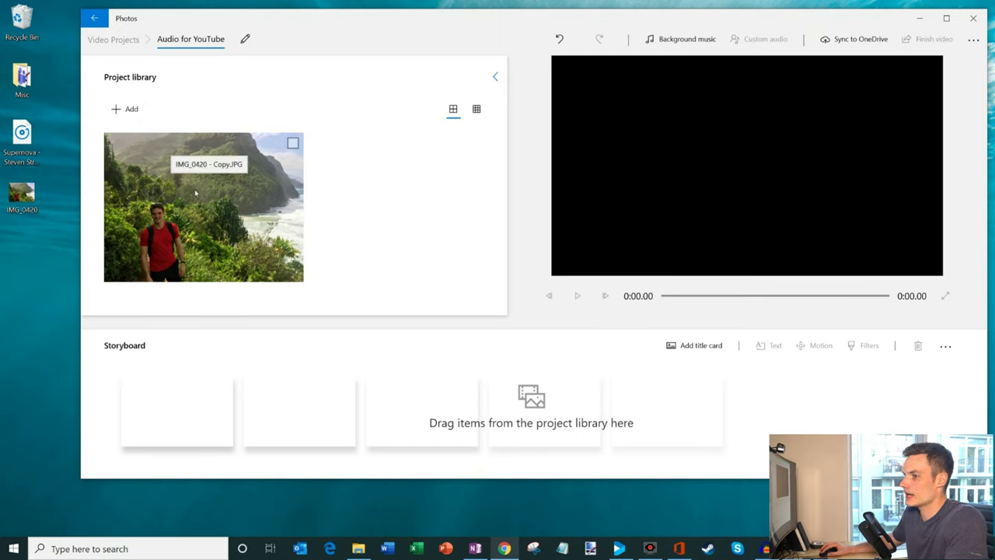
{"action": "left_click_drag", "start_coordinate": [196, 193], "coordinate": [194, 426]}
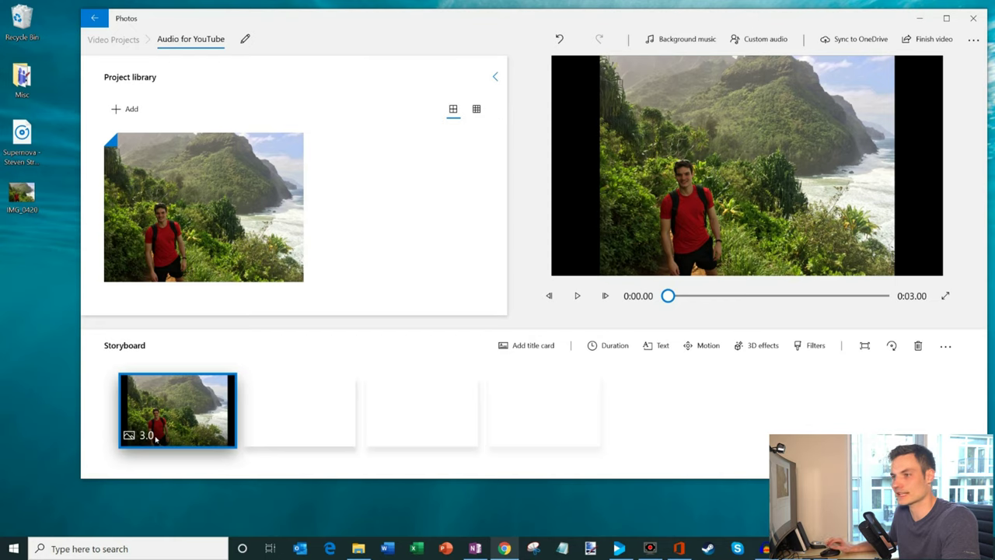
Step: Reopen the Supernova MP3 in Groove Music to check the song's total length, pausing playback and moving the player off the storyboard
{"action": "double_click", "coordinate": [23, 137]}
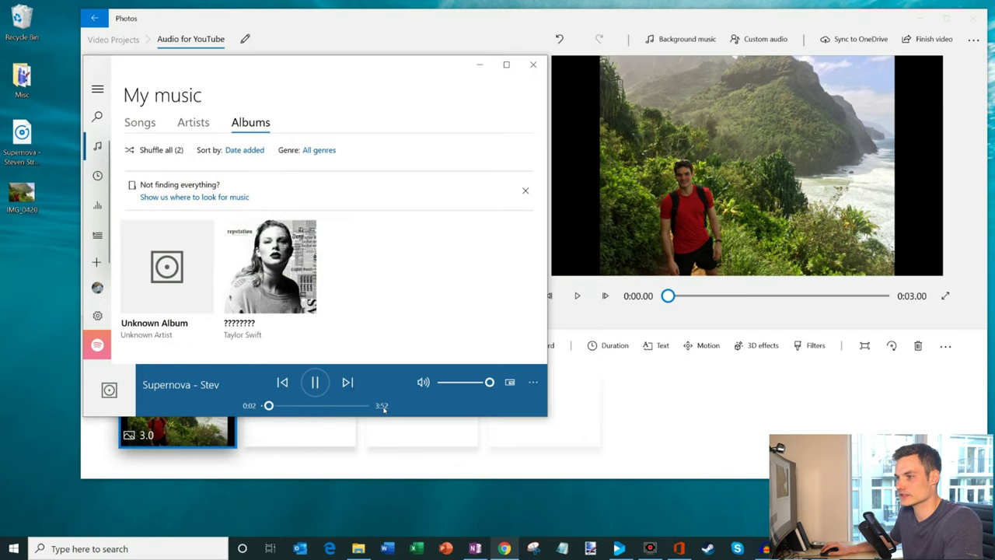
{"action": "left_click", "coordinate": [316, 384]}
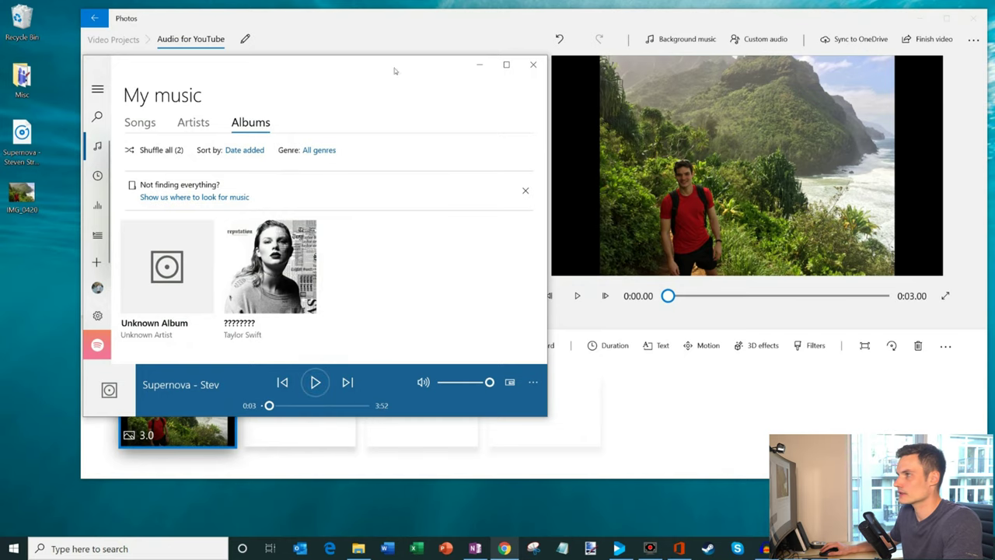
{"action": "left_click_drag", "start_coordinate": [396, 71], "coordinate": [790, 98]}
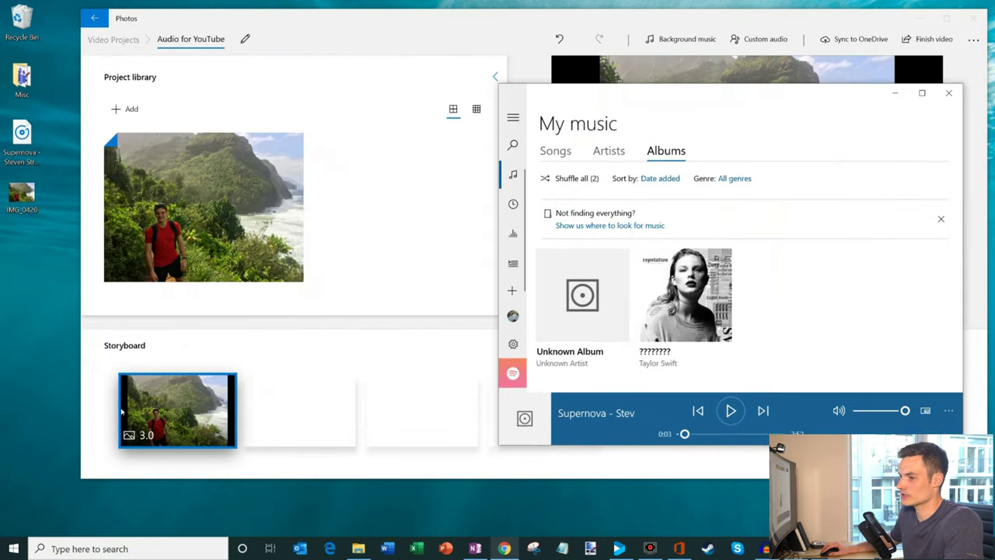
Step: Open the storyboard photo's duration settings and select the custom seconds option
{"action": "right_click", "coordinate": [156, 419]}
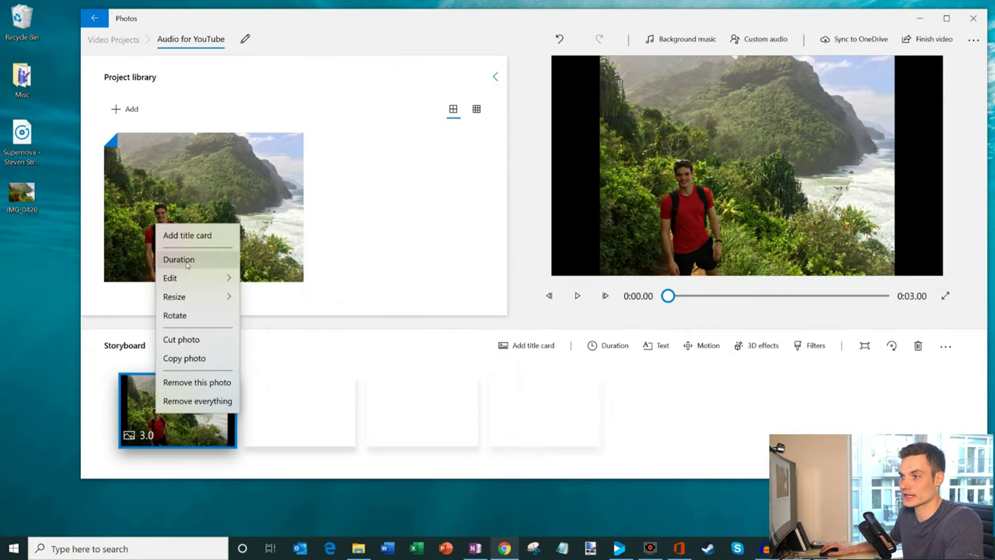
{"action": "left_click", "coordinate": [187, 261]}
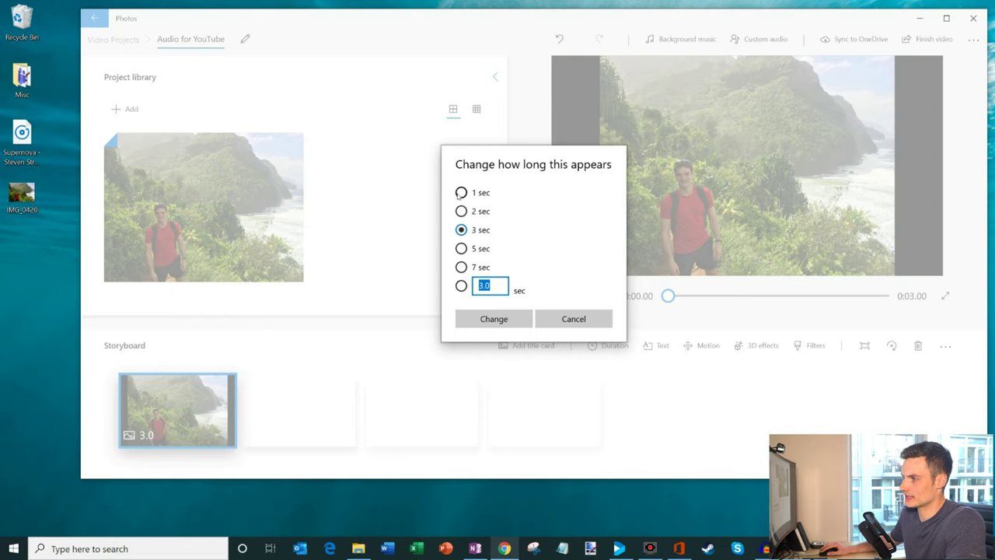
{"action": "left_click", "coordinate": [461, 286]}
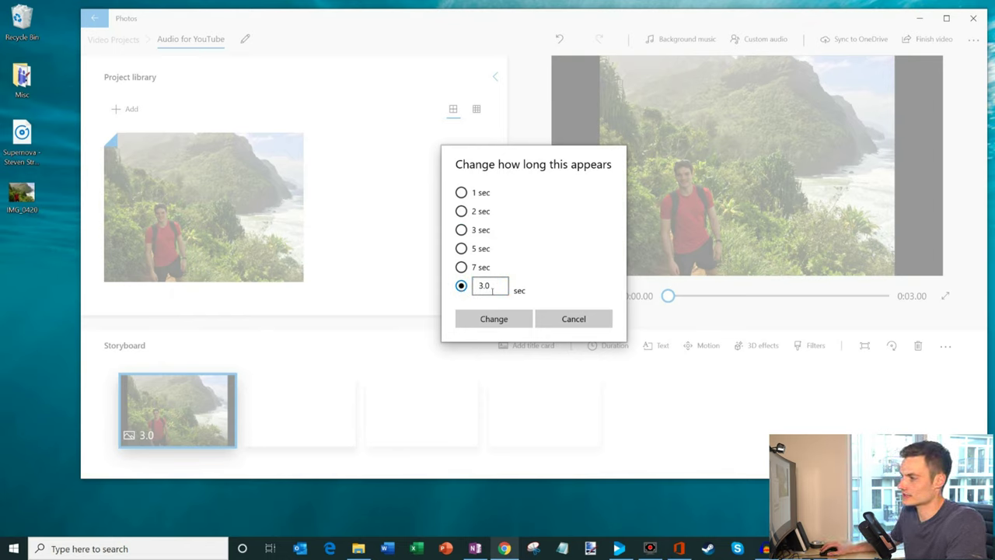
{"action": "double_click", "coordinate": [484, 285]}
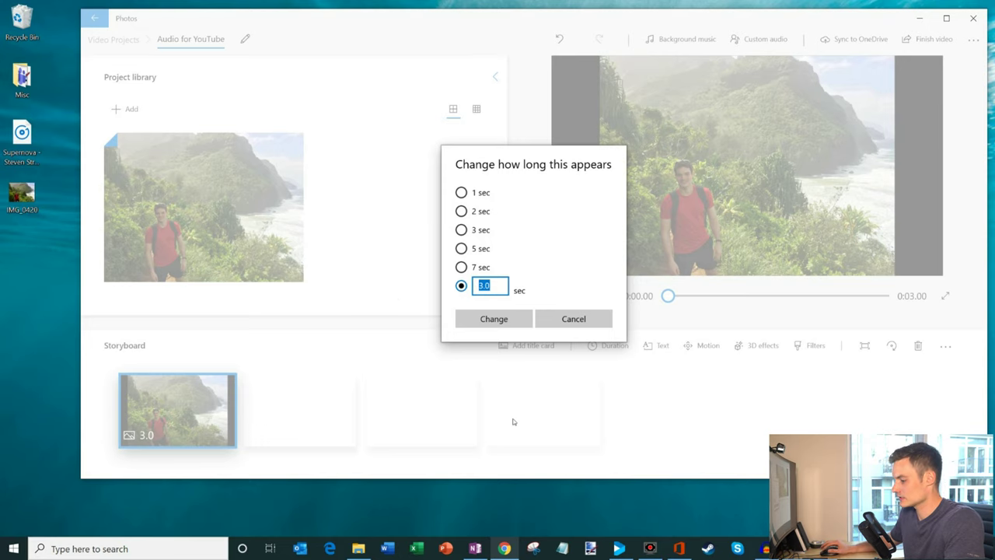
Step: Open Calculator and convert the song length to seconds by computing 3 × 60 + 52
{"action": "key", "text": "super"}
{"action": "type", "text": "calc"}
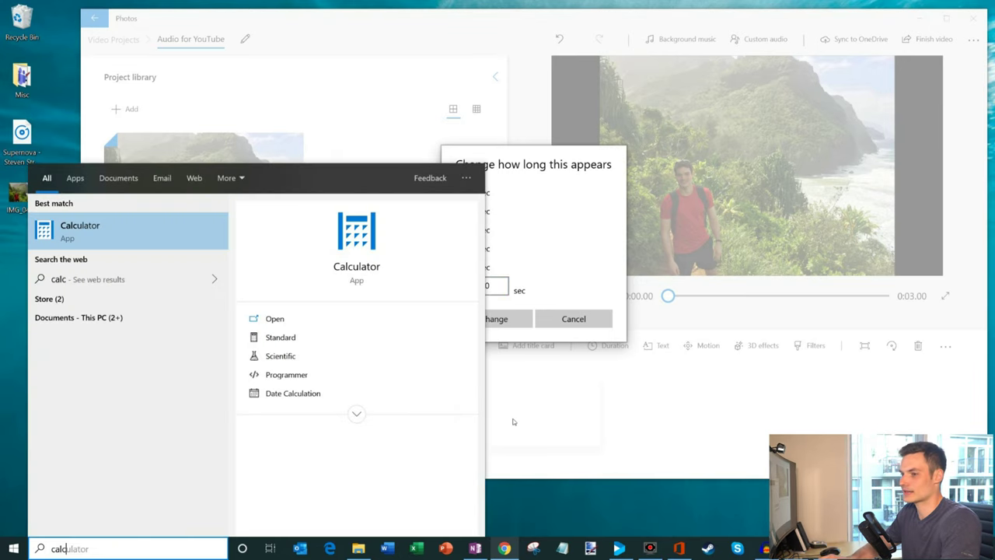
{"action": "key", "text": "Return"}
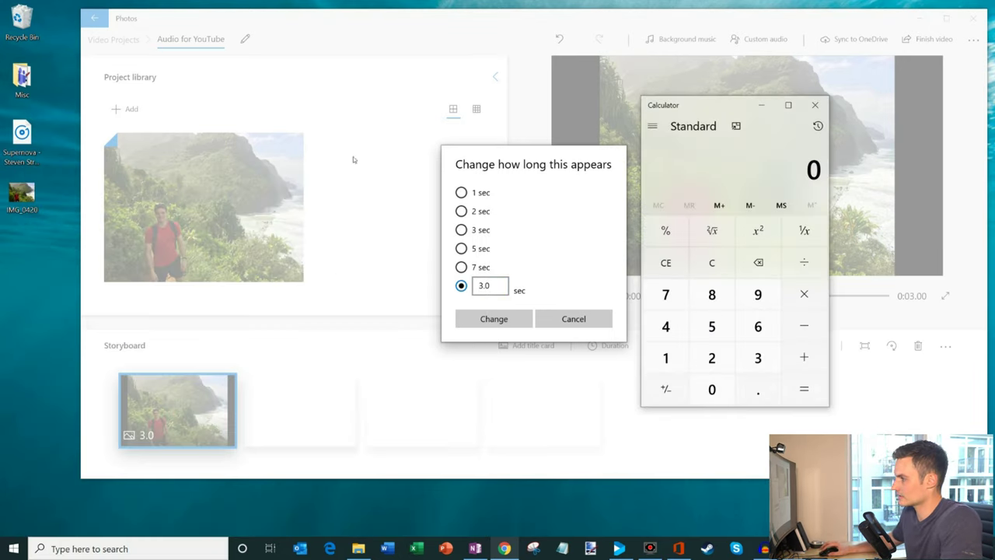
{"action": "left_click_drag", "start_coordinate": [711, 102], "coordinate": [705, 95]}
{"action": "type", "text": "3*"}
{"action": "type", "text": "60"}
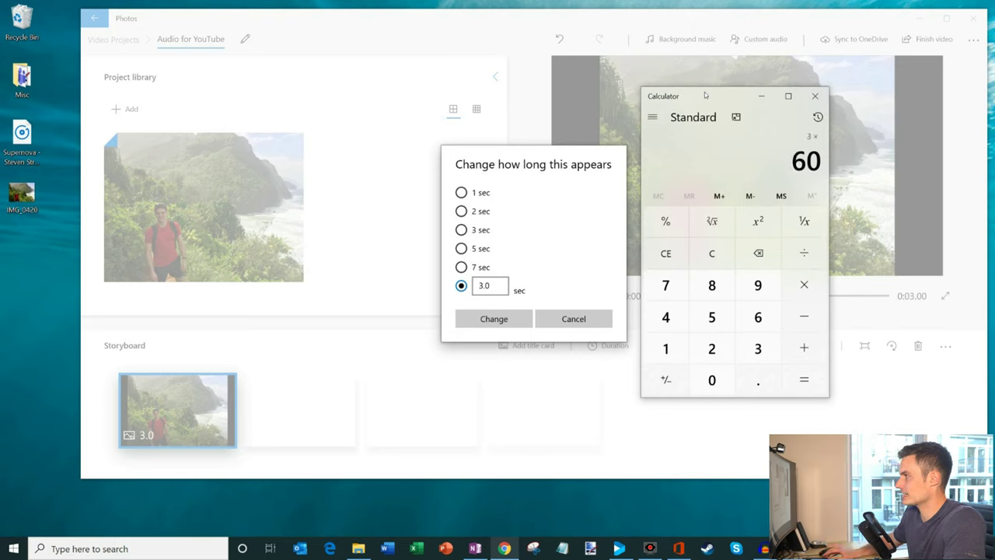
{"action": "key", "text": "Return"}
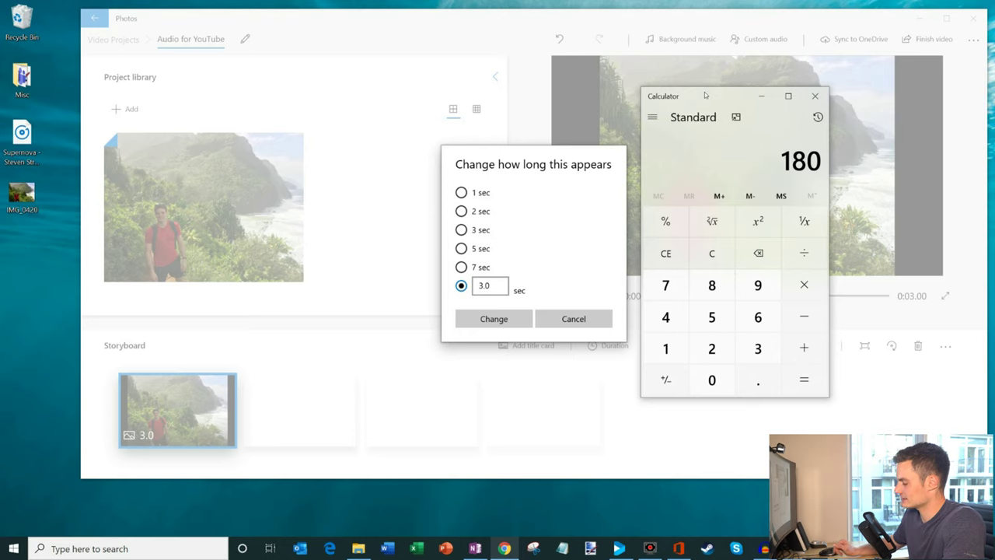
{"action": "type", "text": "+52"}
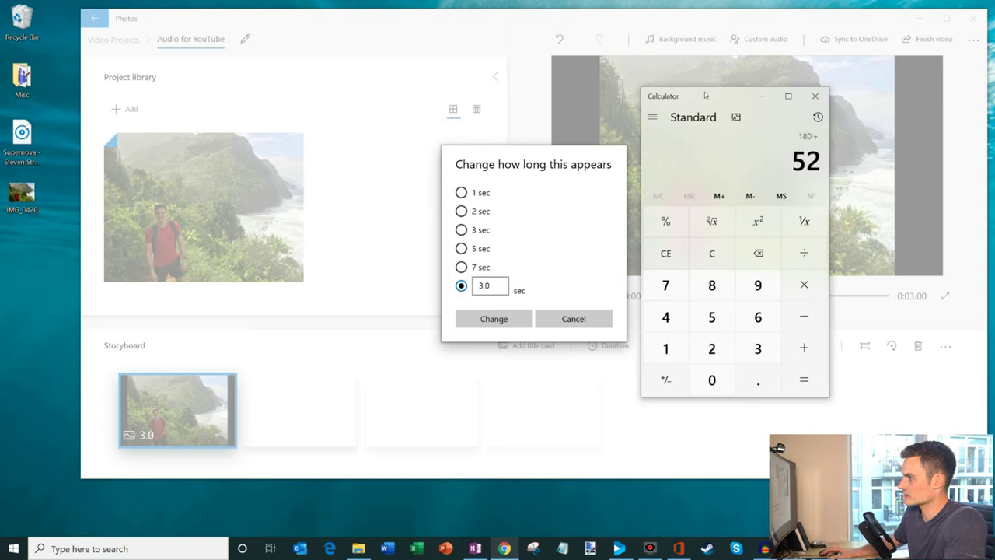
{"action": "key", "text": "Return"}
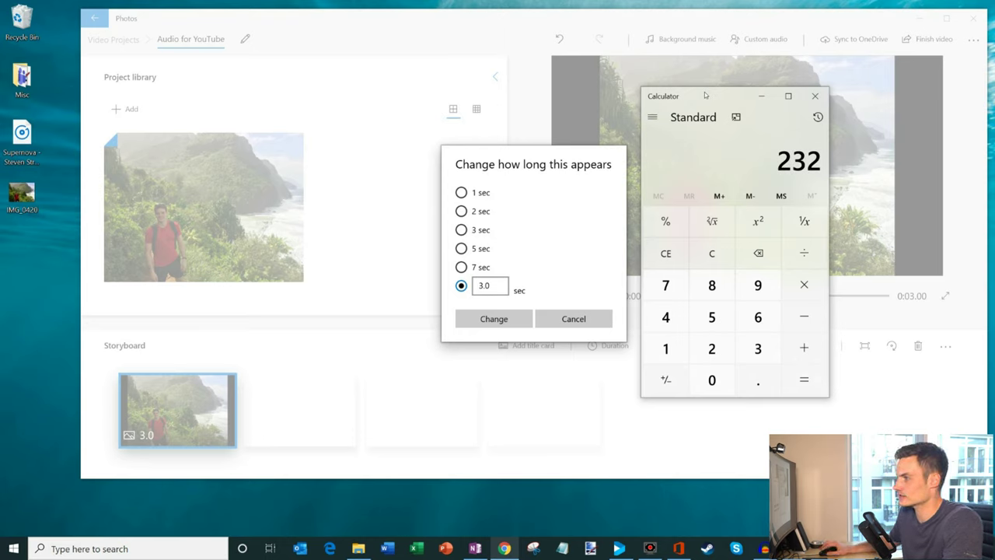
Step: Set the photo's custom duration to 232 seconds and apply the change
{"action": "left_click", "coordinate": [489, 286]}
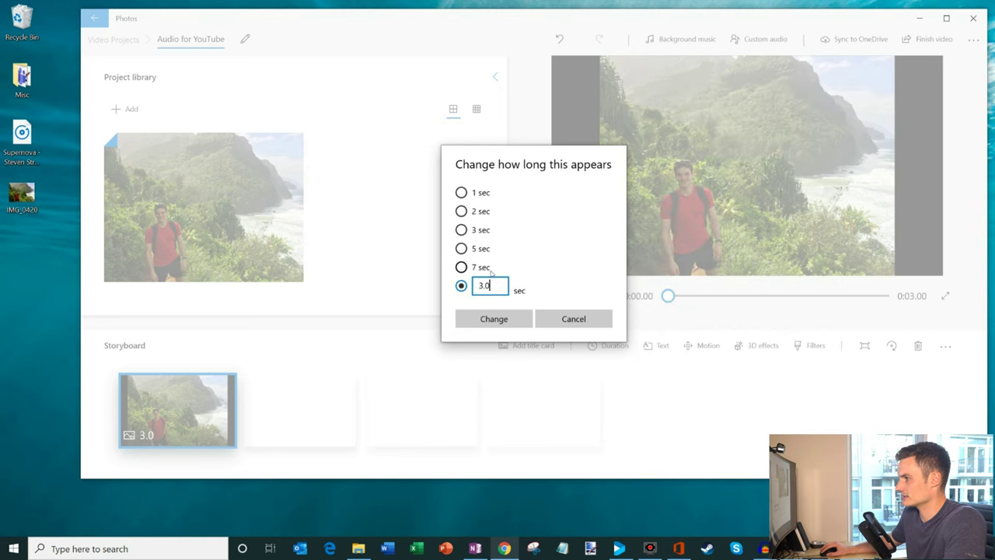
{"action": "key", "text": "ctrl+a"}
{"action": "type", "text": "232"}
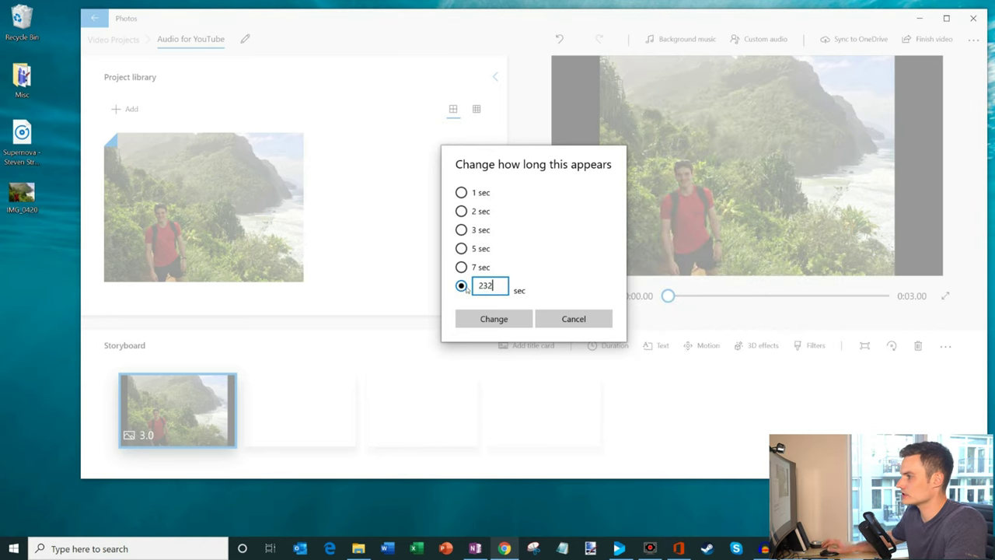
{"action": "left_click", "coordinate": [493, 319]}
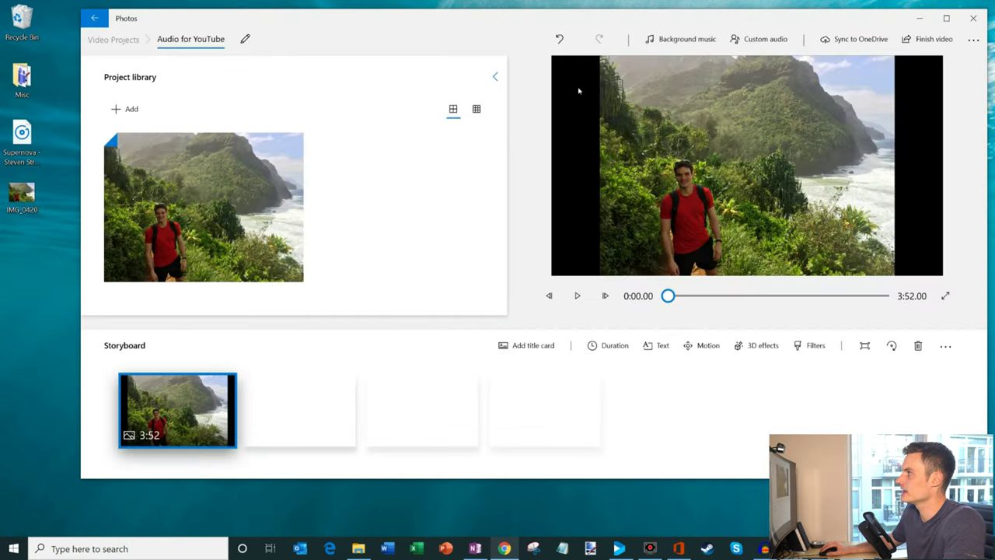
Step: Open the project's custom audio editor and bring up the audio file picker, closing it without choosing a file
{"action": "left_click", "coordinate": [762, 44]}
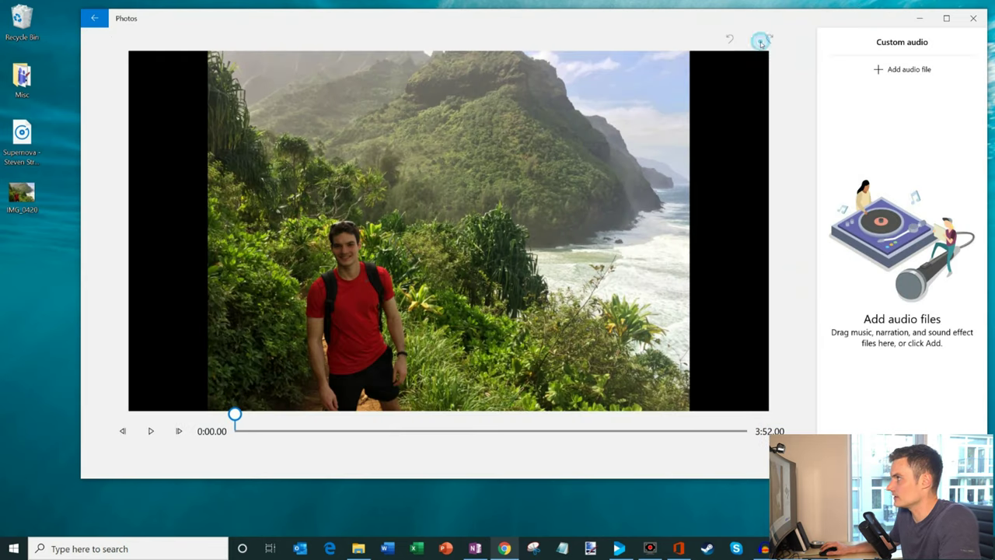
{"action": "left_click", "coordinate": [909, 69]}
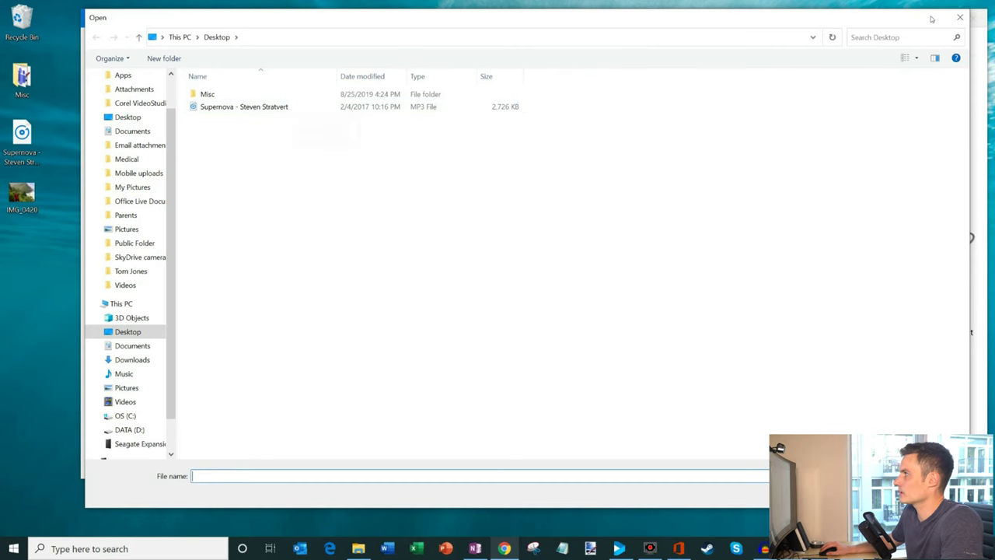
{"action": "left_click", "coordinate": [960, 17]}
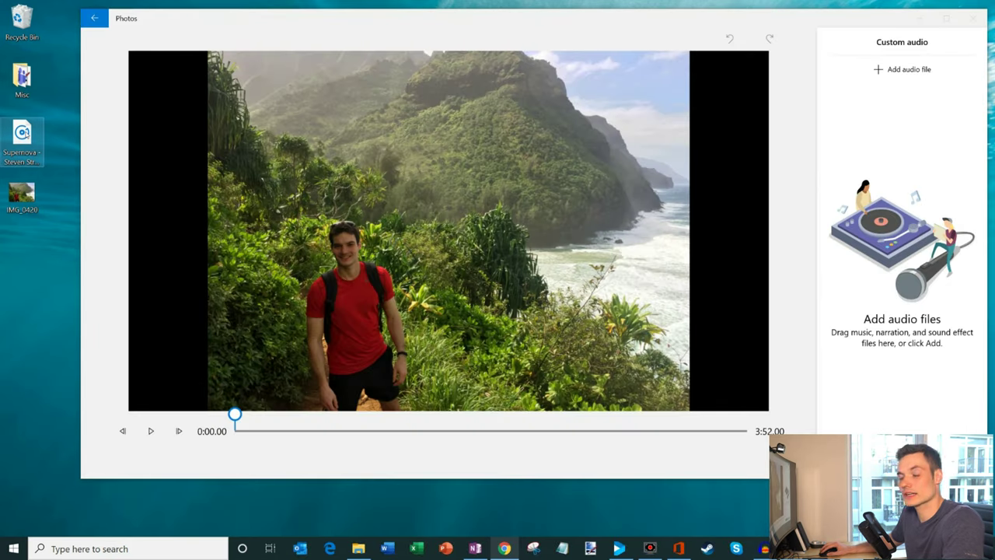
Step: Add the Supernova MP3 from the desktop as custom audio across the full video, and preview the playback partway through
{"action": "left_click_drag", "start_coordinate": [21, 140], "coordinate": [910, 178]}
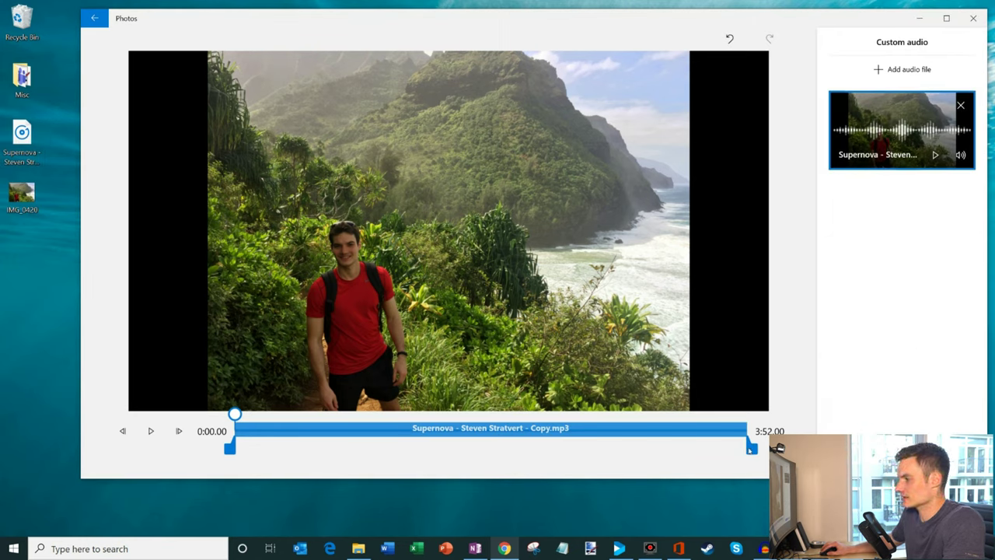
{"action": "mouse_move", "coordinate": [751, 449]}
{"action": "left_mouse_down"}
{"action": "mouse_move", "coordinate": [473, 448]}
{"action": "mouse_move", "coordinate": [752, 449]}
{"action": "left_mouse_up"}
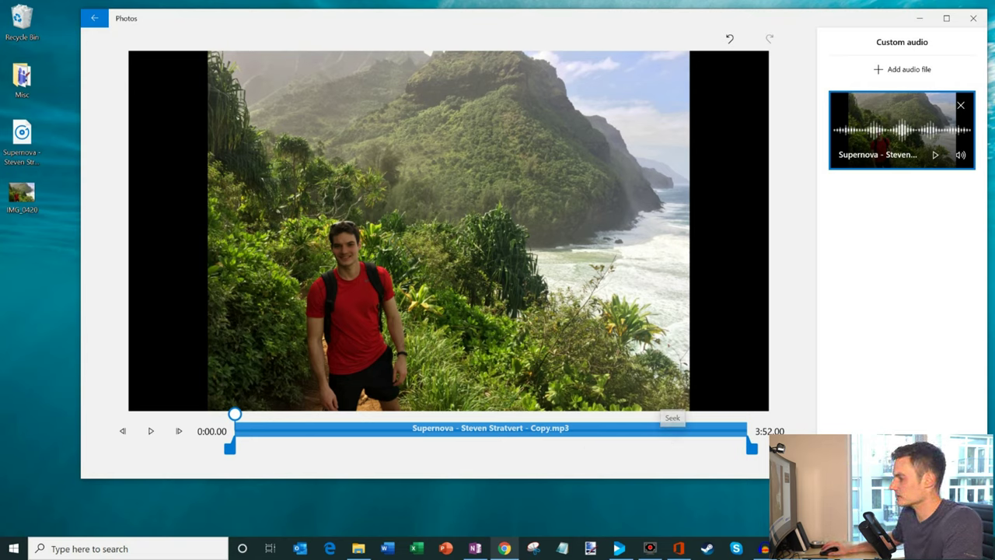
{"action": "left_click", "coordinate": [945, 459]}
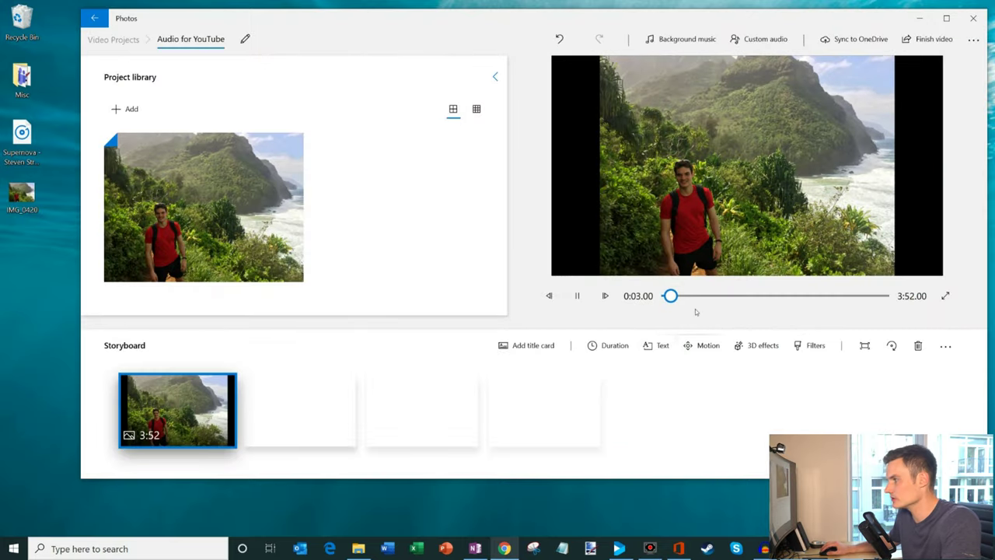
{"action": "left_click", "coordinate": [745, 295]}
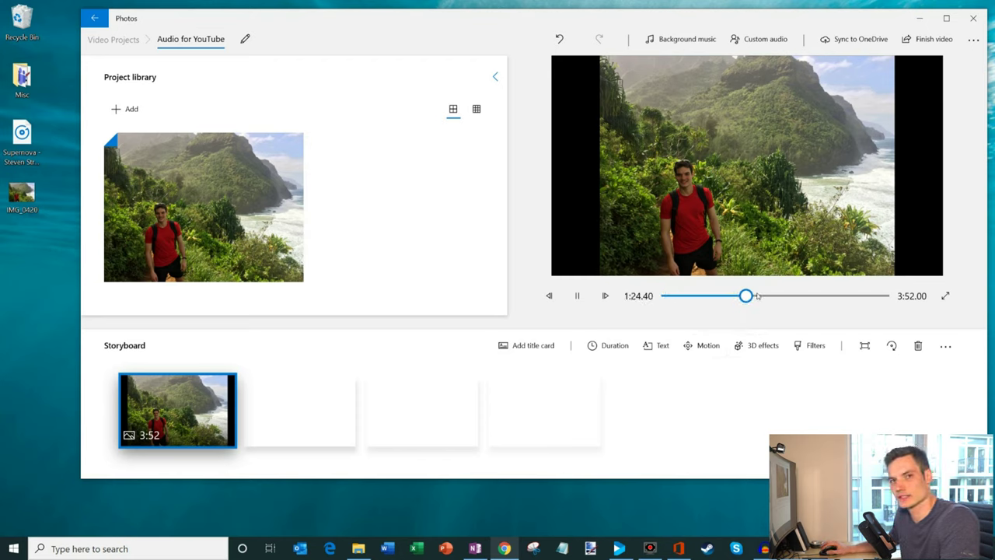
{"action": "left_click", "coordinate": [577, 295]}
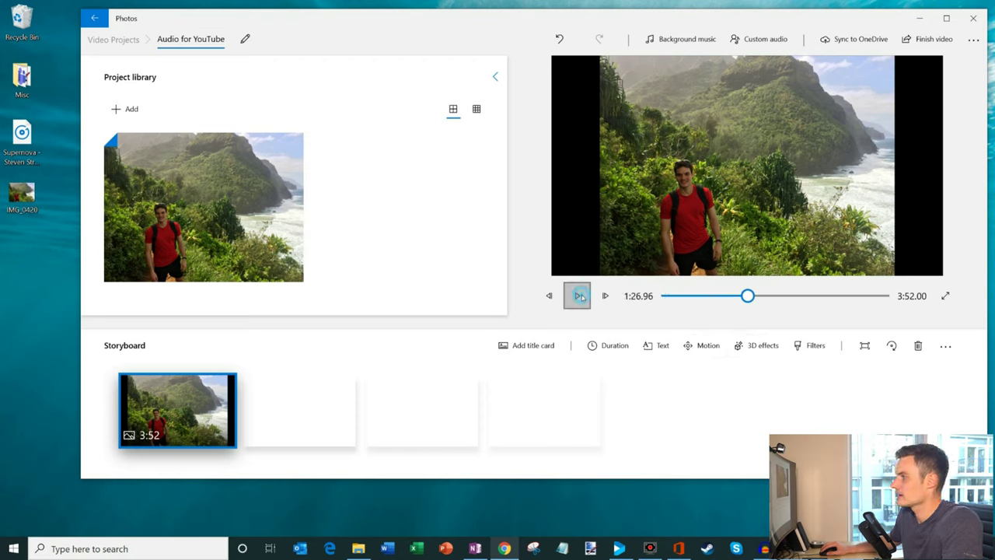
Step: Apply the Zoom in center motion to the storyboard photo and scrub through the preview to check the movement
{"action": "left_click", "coordinate": [699, 354]}
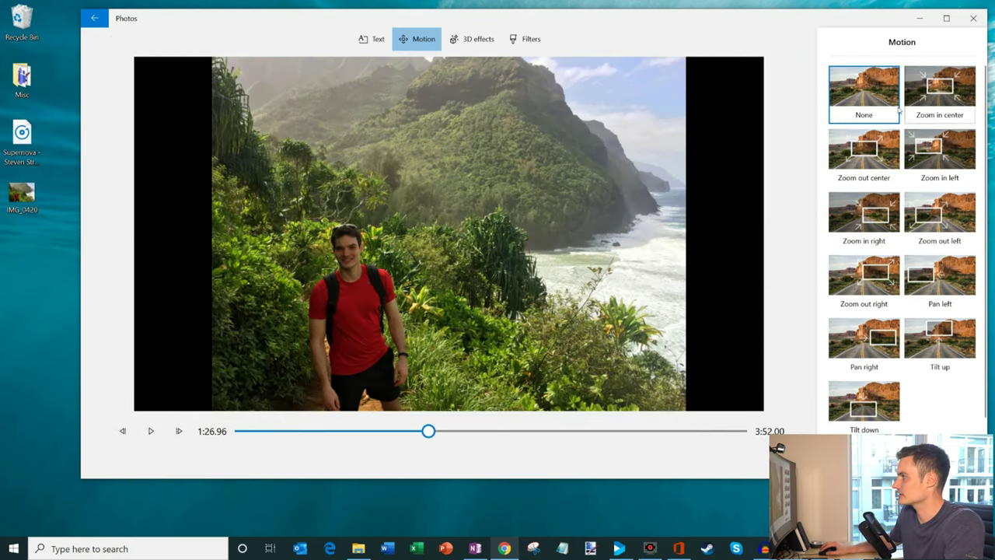
{"action": "left_click", "coordinate": [932, 89]}
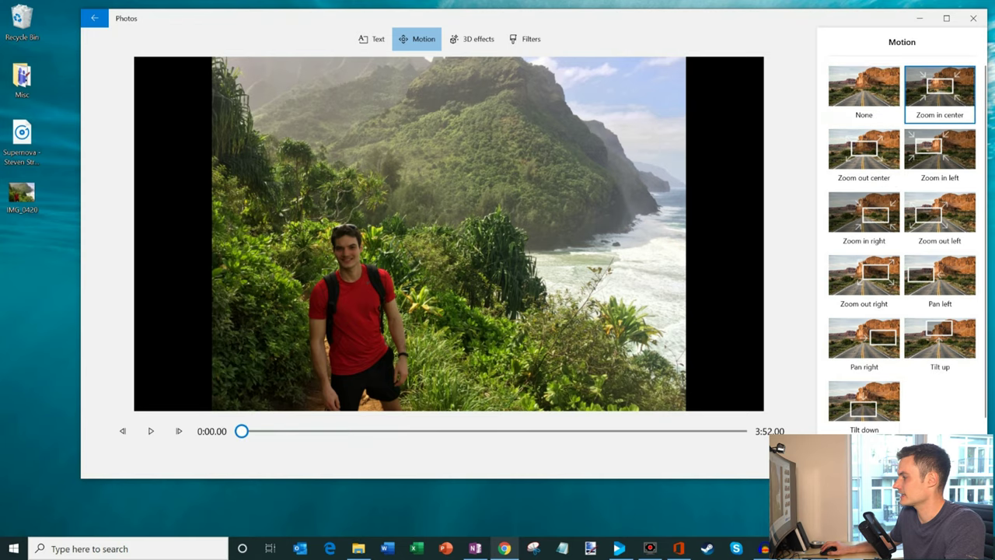
{"action": "left_click", "coordinate": [860, 458]}
{"action": "left_click_drag", "start_coordinate": [667, 295], "coordinate": [888, 296]}
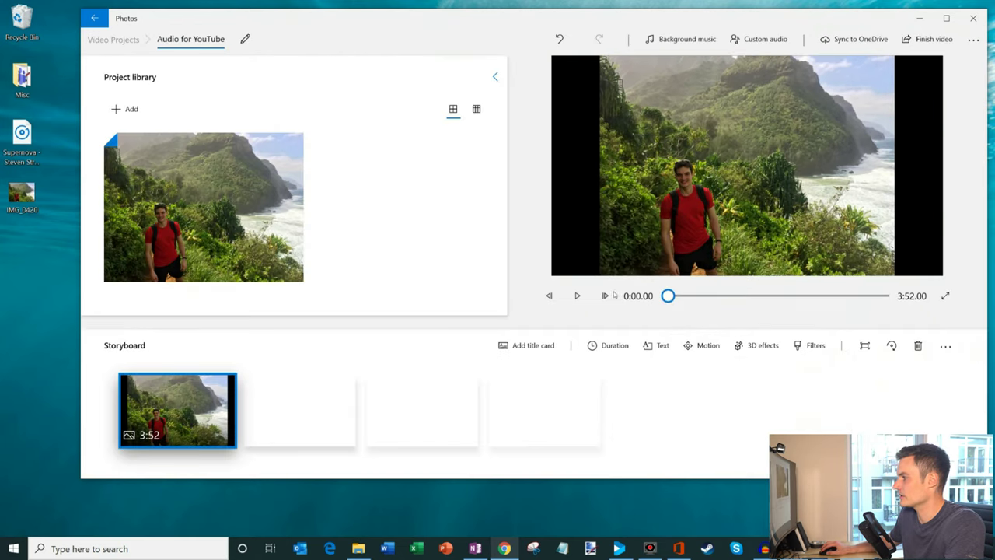
Step: Add the Fireworks 3D effect at the start of the storyboard photo
{"action": "left_click", "coordinate": [758, 345]}
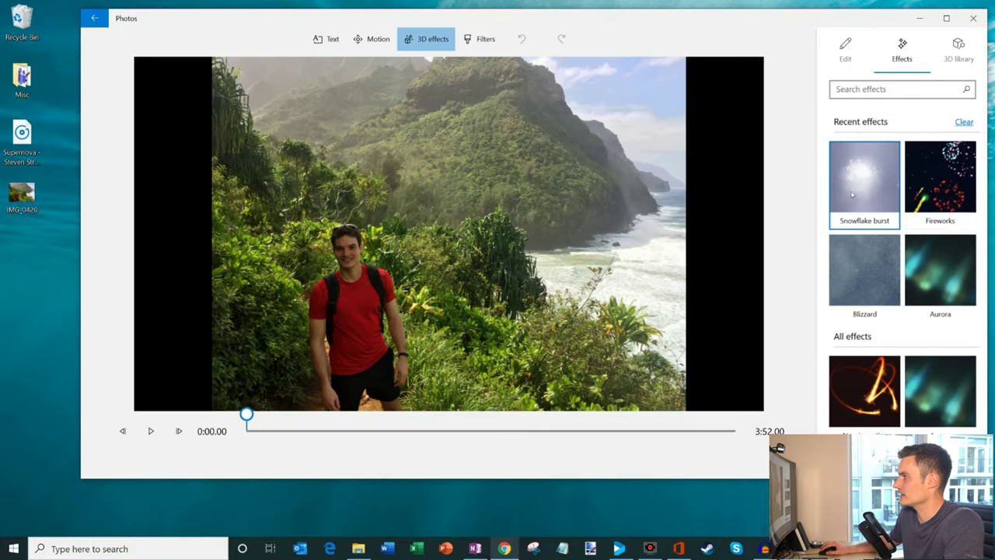
{"action": "left_click", "coordinate": [940, 176]}
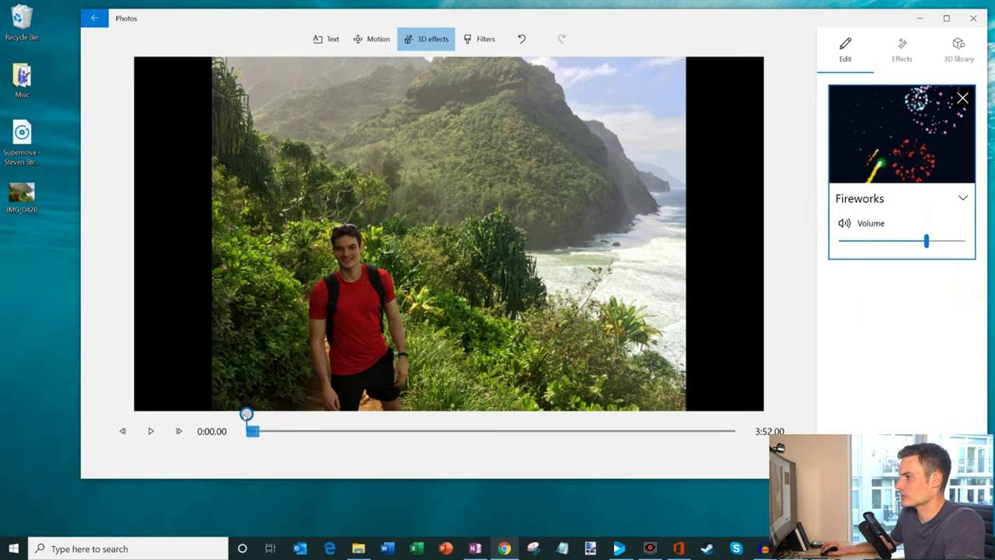
{"action": "left_click", "coordinate": [933, 458]}
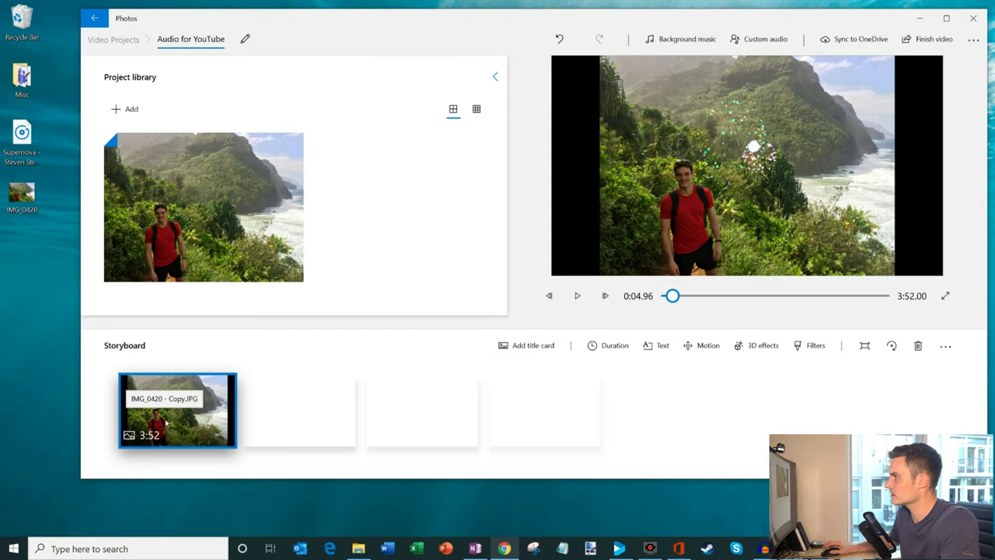
Step: Export the finished video in High 1080p quality to the Desktop as Audio for YouTube
{"action": "left_click", "coordinate": [944, 42]}
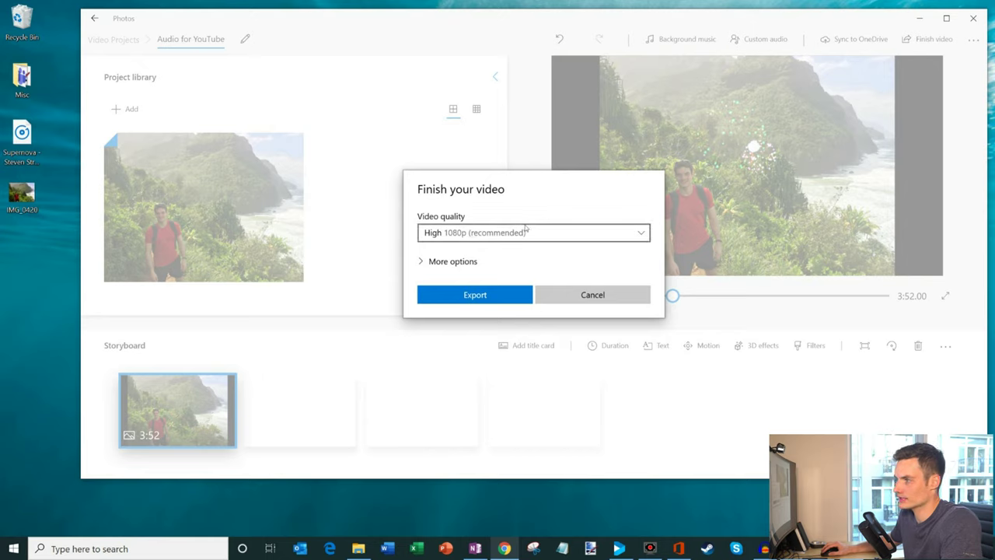
{"action": "left_click", "coordinate": [554, 231]}
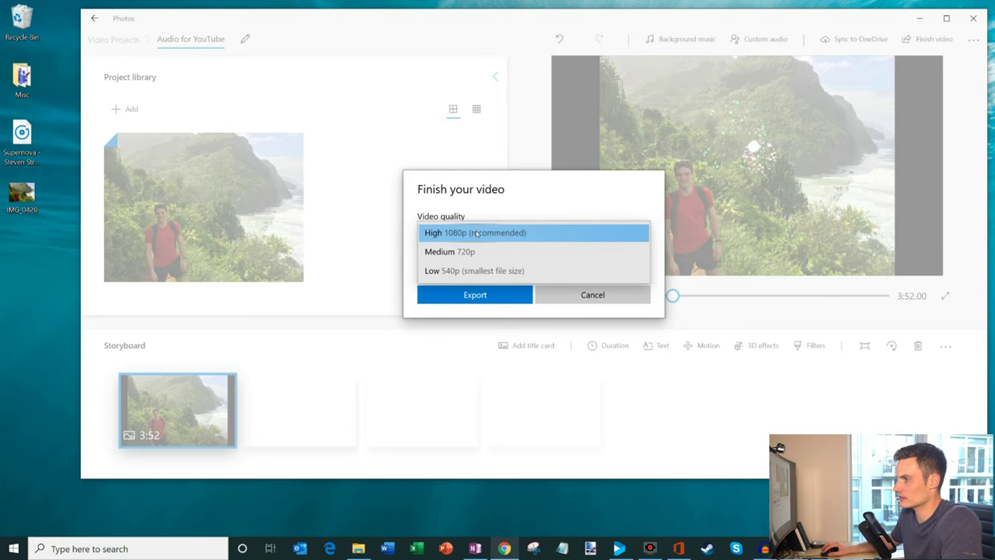
{"action": "left_click", "coordinate": [476, 234]}
{"action": "left_click", "coordinate": [508, 300]}
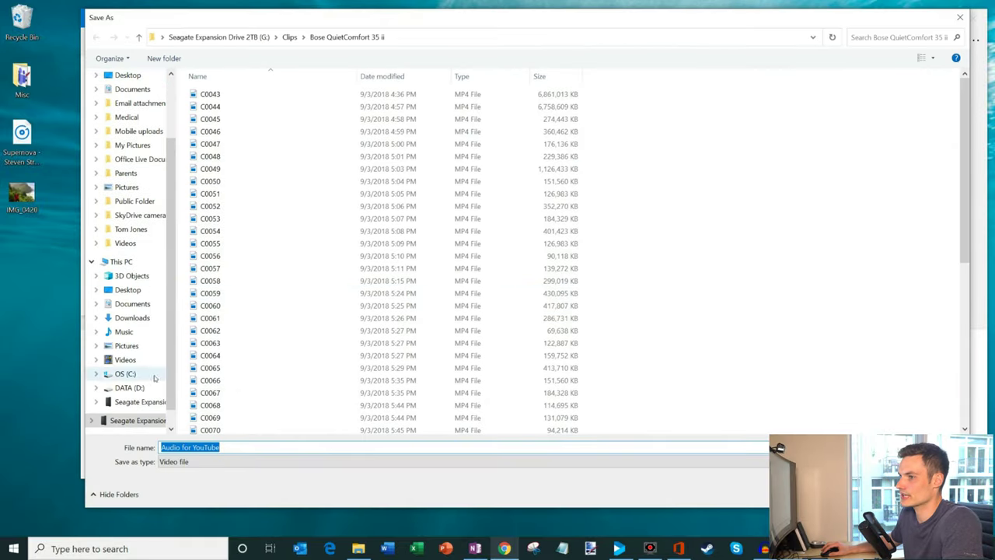
{"action": "left_click", "coordinate": [128, 289]}
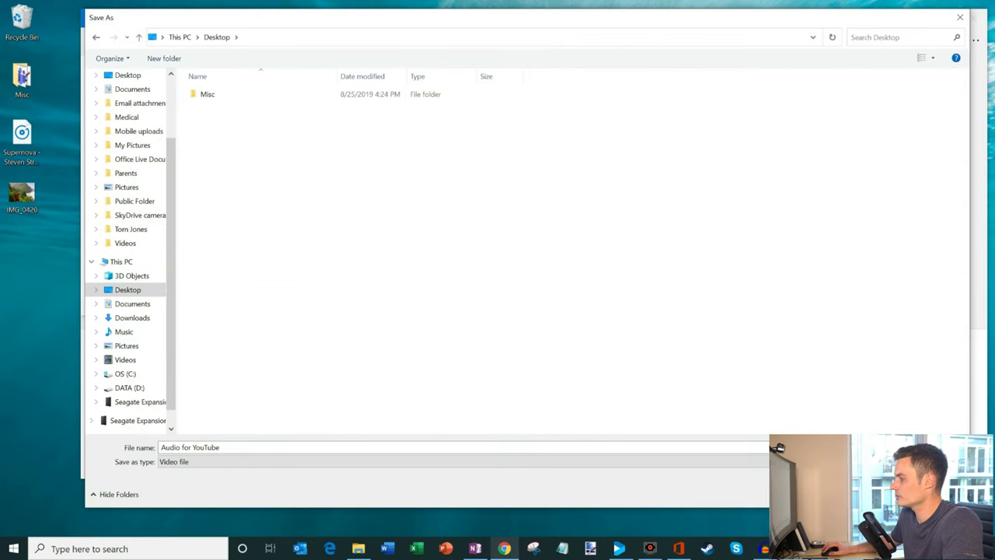
{"action": "key", "text": "Return"}
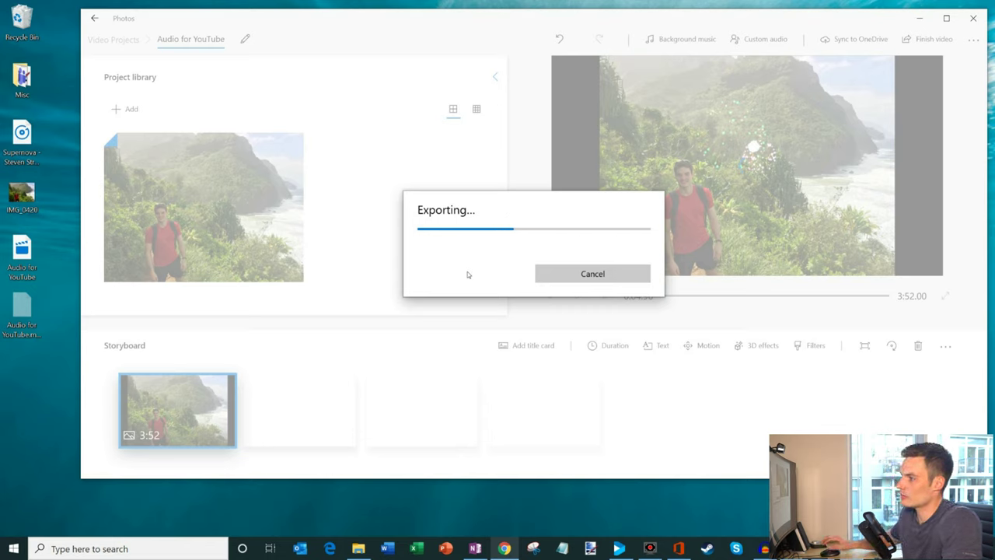
Step: Switch to Chrome, bring up the YouTube upload page, and snap the browser to one half of the screen beside Photos
{"action": "left_click", "coordinate": [506, 549]}
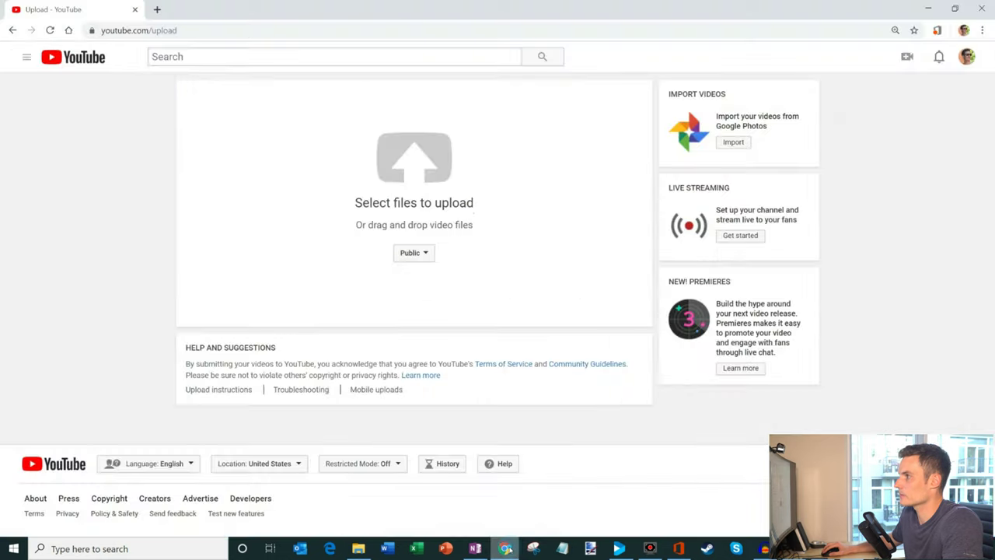
{"action": "left_click", "coordinate": [92, 56]}
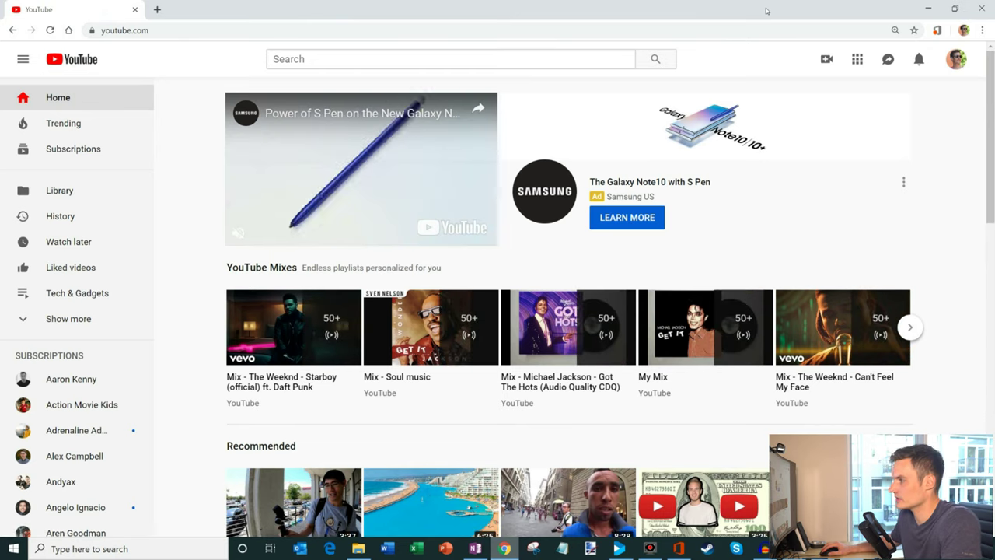
{"action": "left_click_drag", "start_coordinate": [766, 11], "coordinate": [751, 436]}
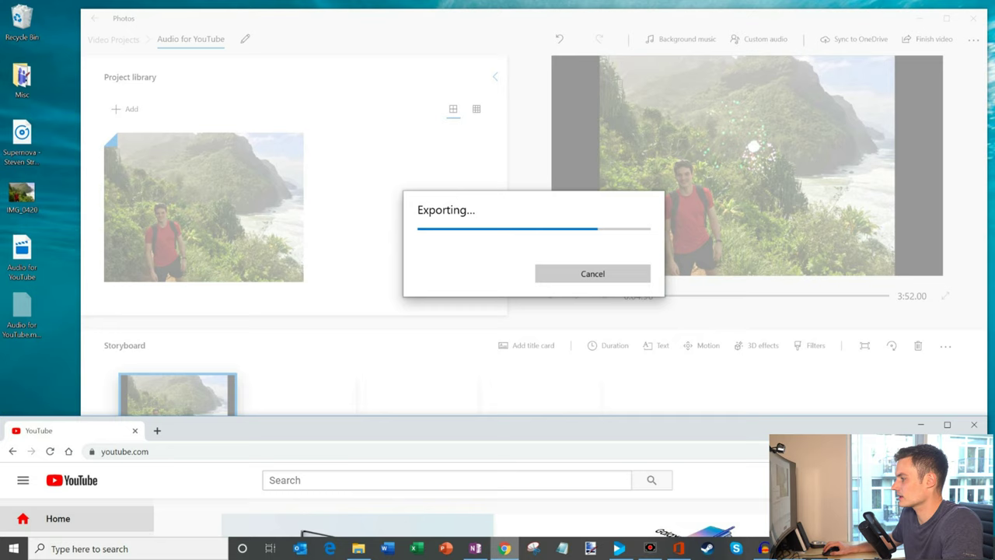
{"action": "left_click_drag", "start_coordinate": [823, 428], "coordinate": [827, 325]}
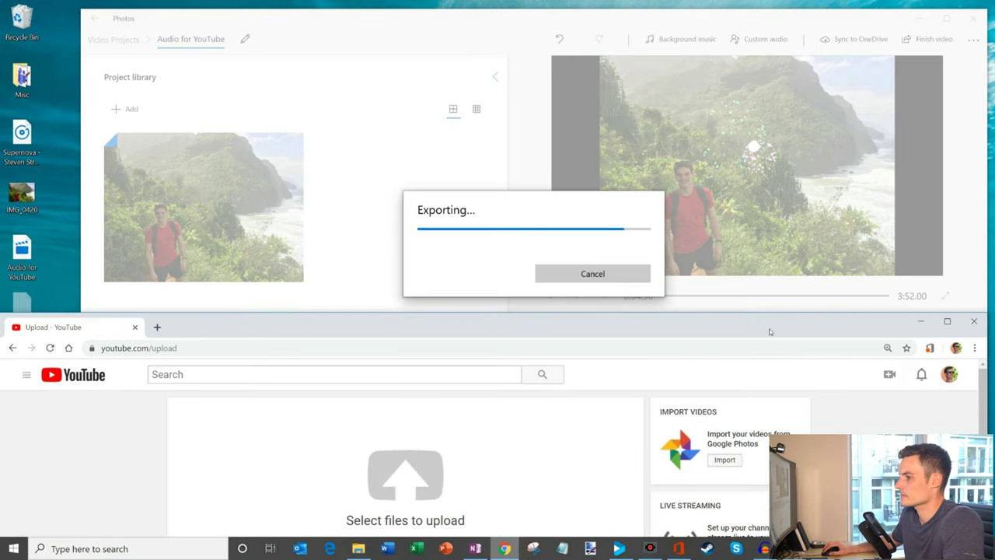
{"action": "left_click_drag", "start_coordinate": [770, 332], "coordinate": [994, 233]}
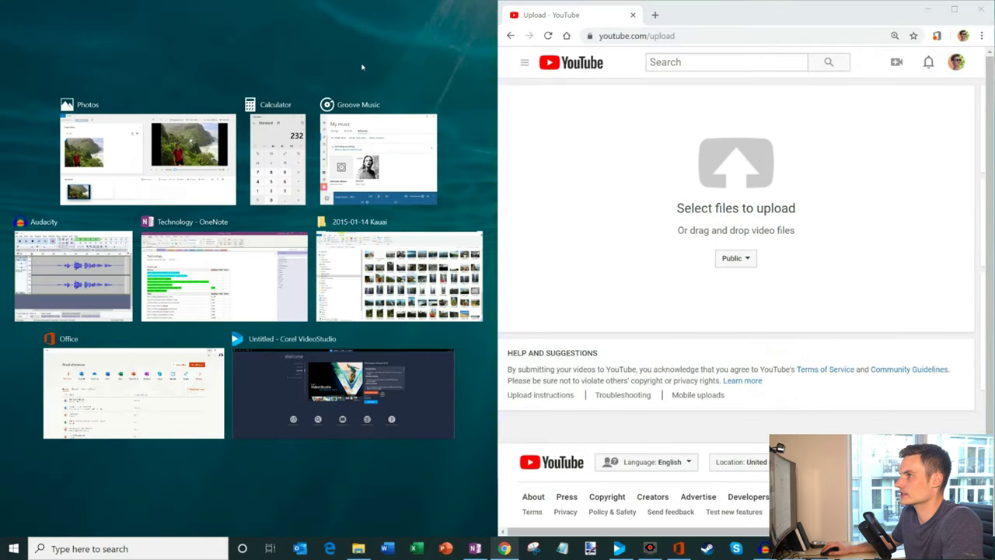
Step: Play the exported Audio for YouTube video from the desktop to check it, then pause and minimise the player
{"action": "left_click", "coordinate": [363, 66]}
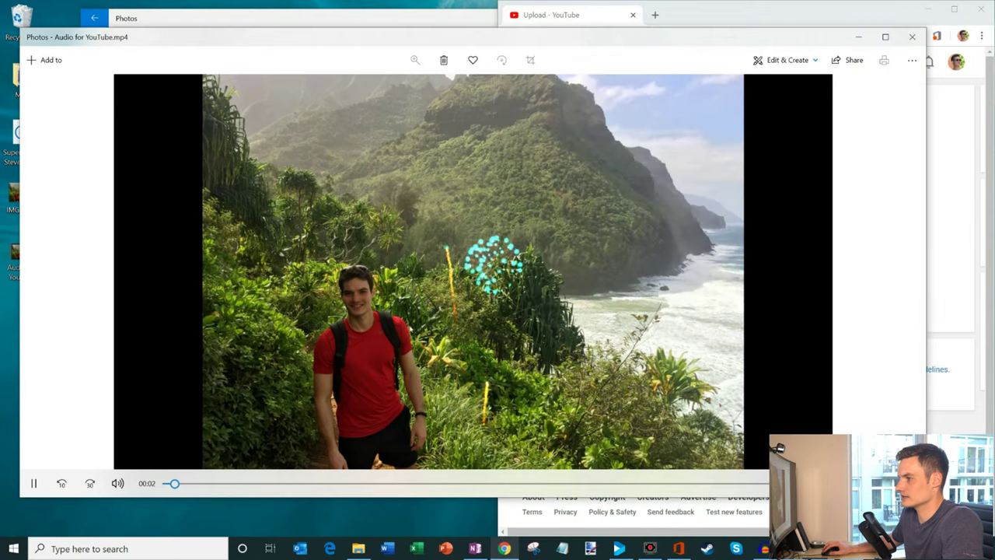
{"action": "left_click", "coordinate": [33, 483]}
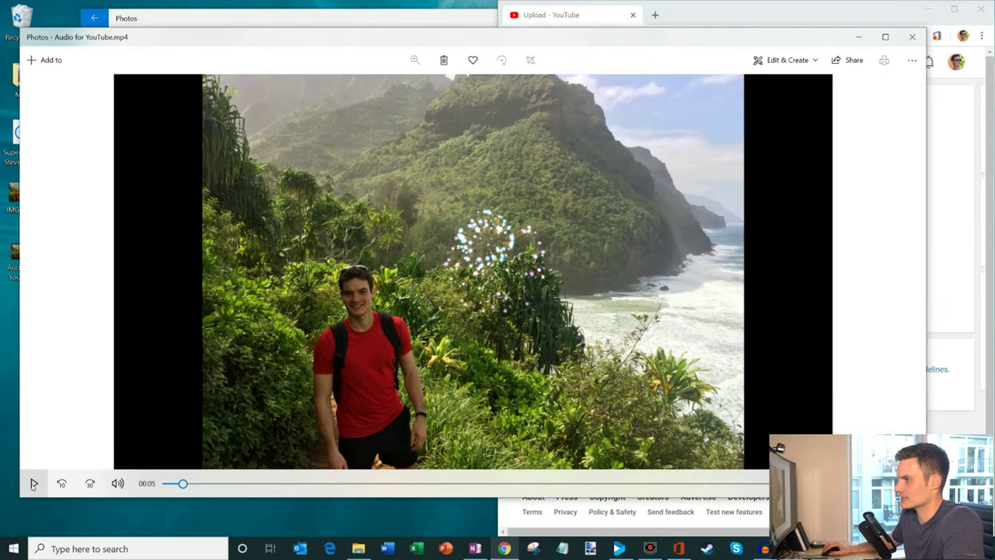
{"action": "left_click", "coordinate": [858, 37]}
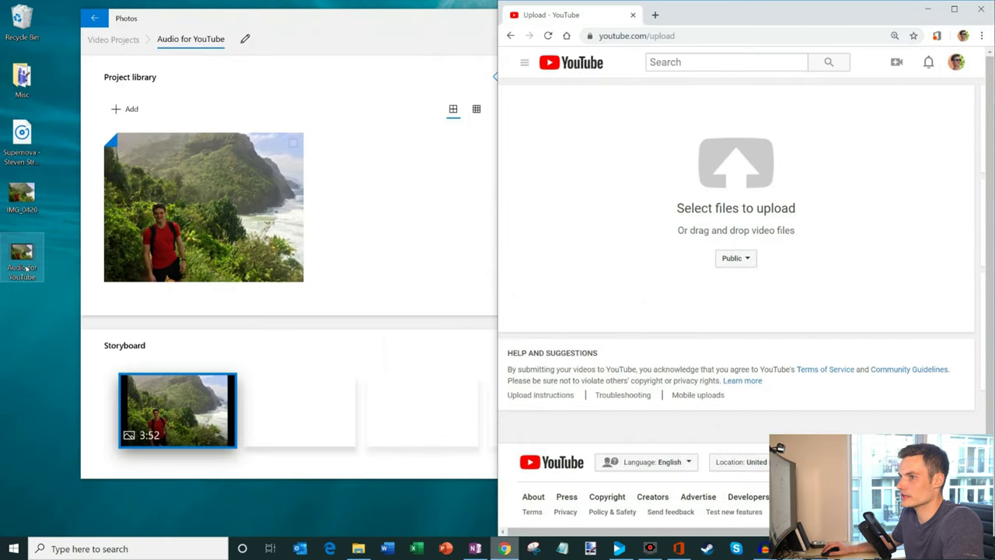
Step: Bring the exported video over the YouTube upload area without submitting it, and view the privacy options, keeping Public
{"action": "left_click_drag", "start_coordinate": [27, 254], "coordinate": [733, 168]}
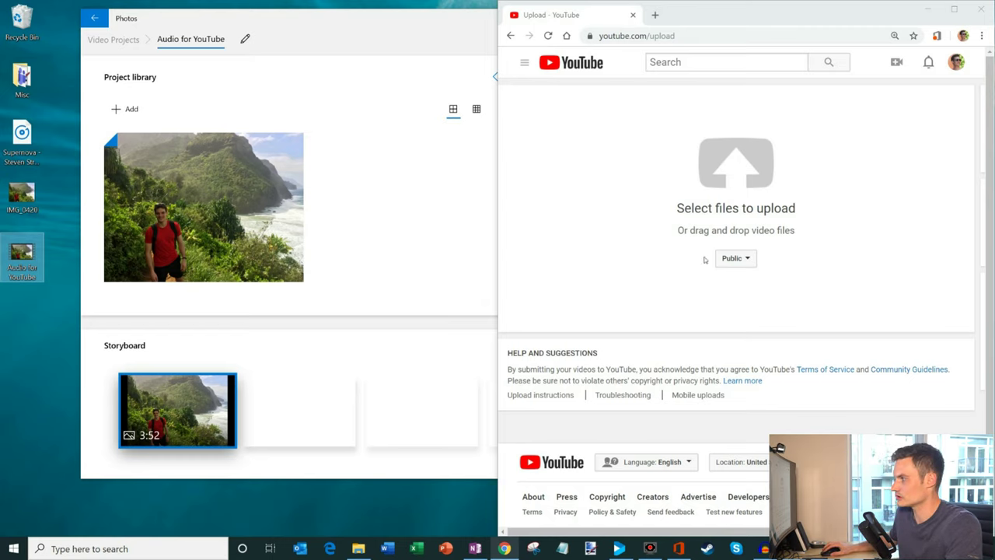
{"action": "left_click", "coordinate": [727, 259]}
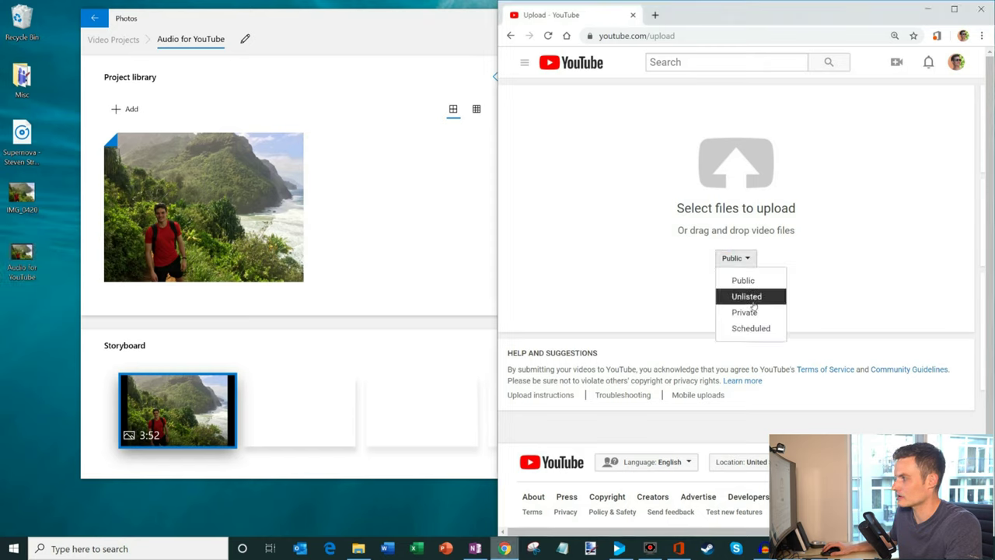
{"action": "left_click", "coordinate": [893, 252]}
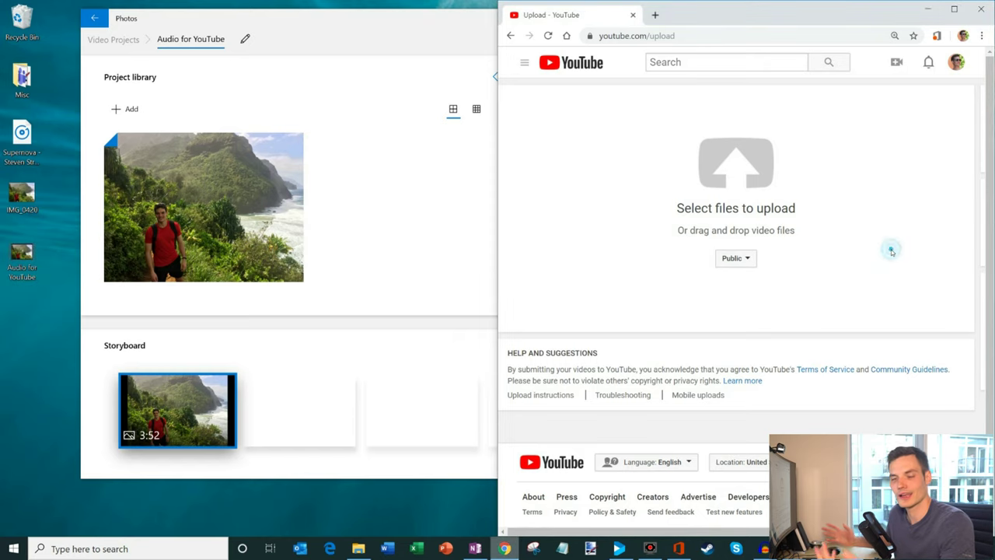